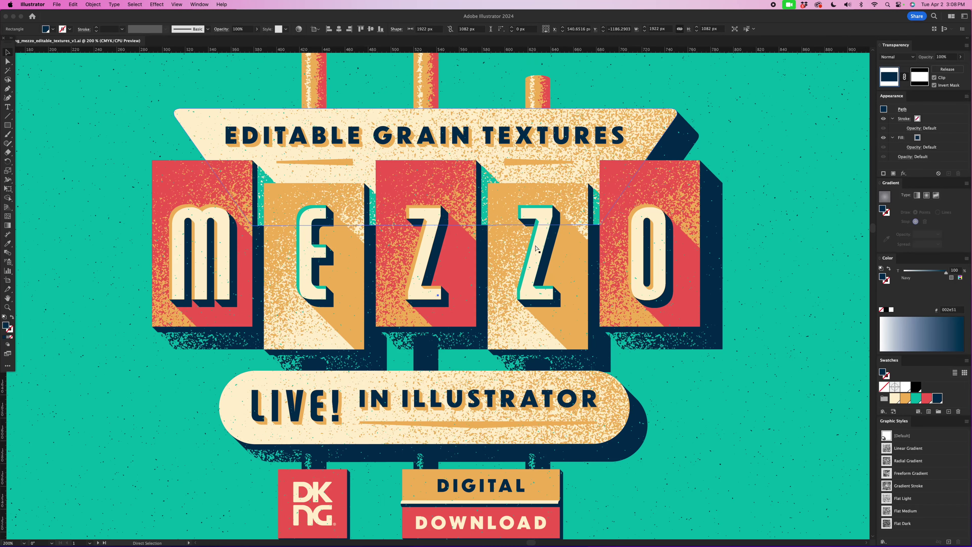
Examine the grain textures on the MEZZO sign lettering up close and return to the full cover artboard
key("super+equal")
key("super+equal")
key("v")
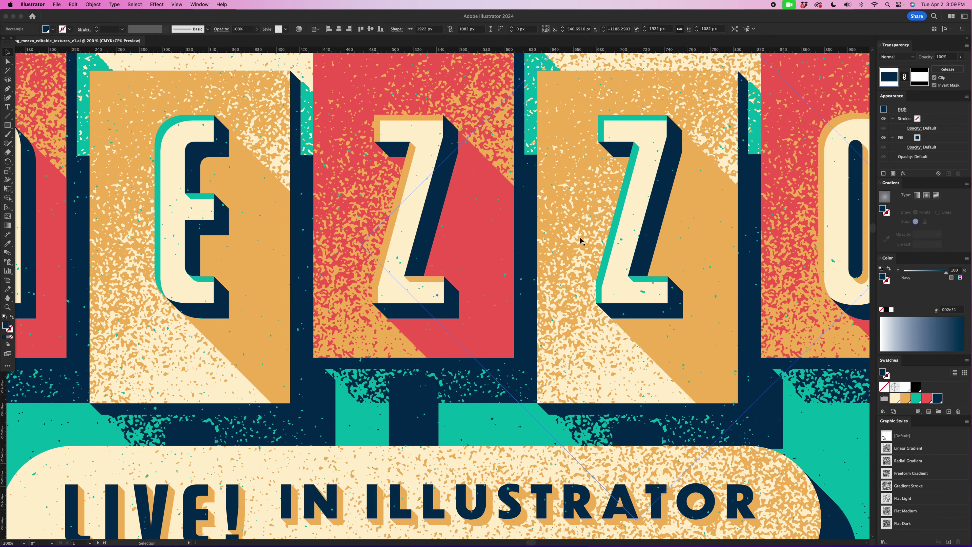
scroll(580, 240, "up", 3)
scroll(580, 241, "right", 2)
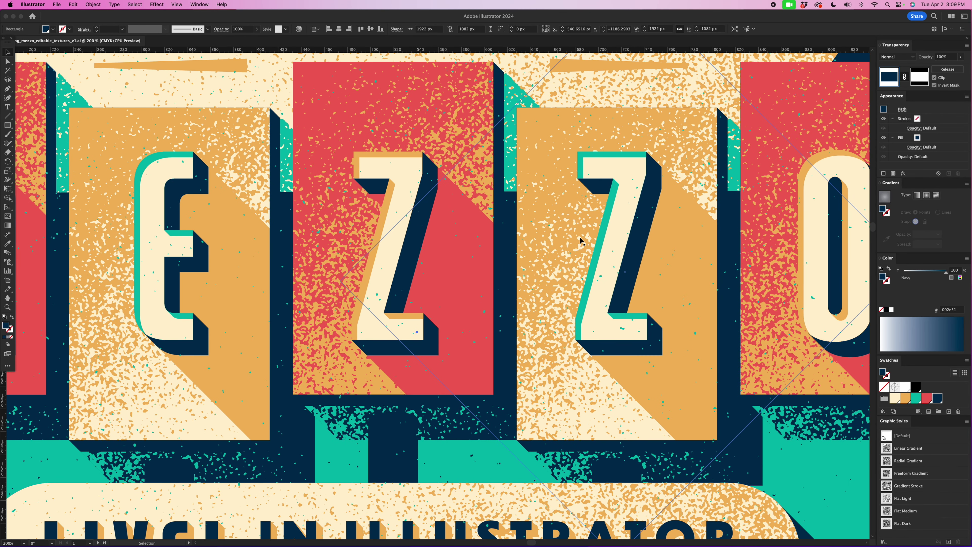
key("a")
scroll(593, 247, "down", 1)
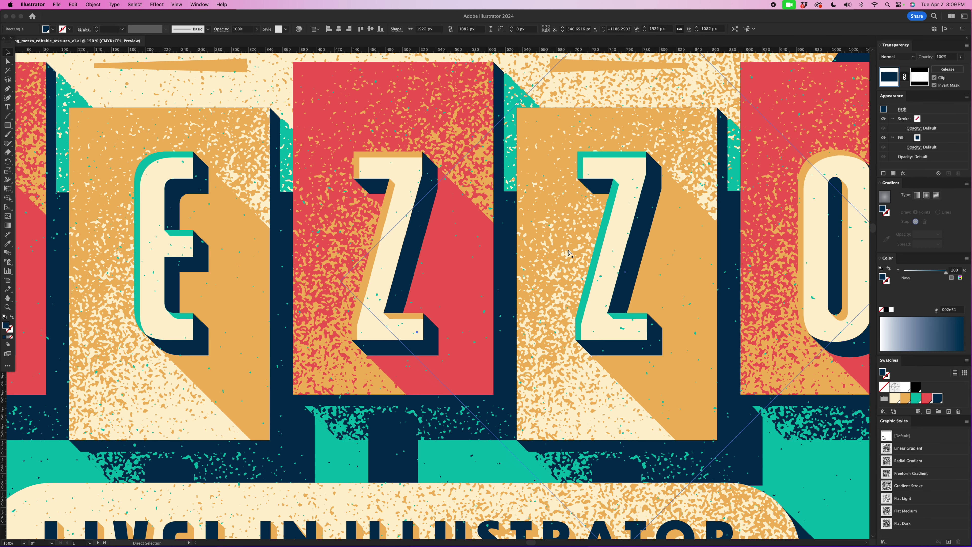
key("super+minus")
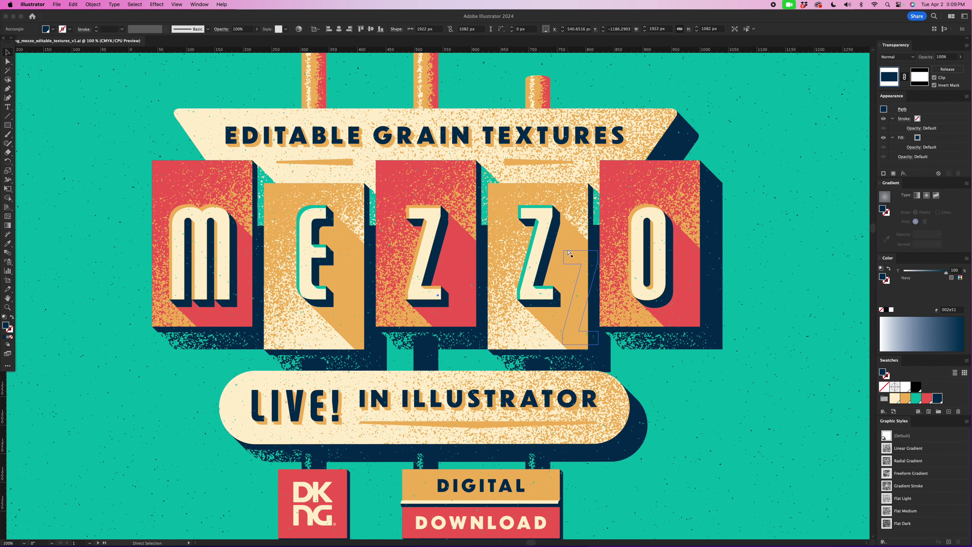
key("v")
key("super+minus")
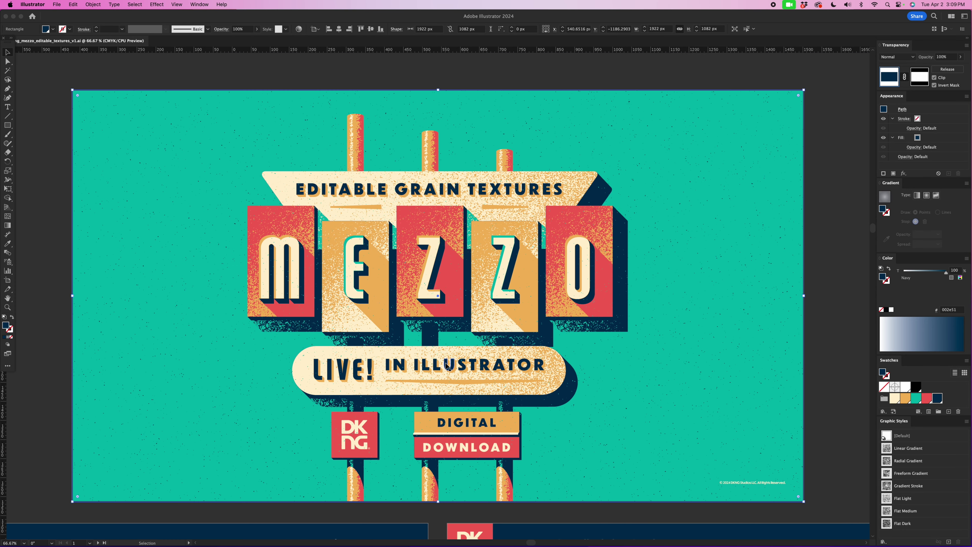
Bring the Flat Textures artboard below the cover into full view and review its light-to-dark samples
scroll(321, 497, "down", 5)
scroll(321, 496, "left", 2)
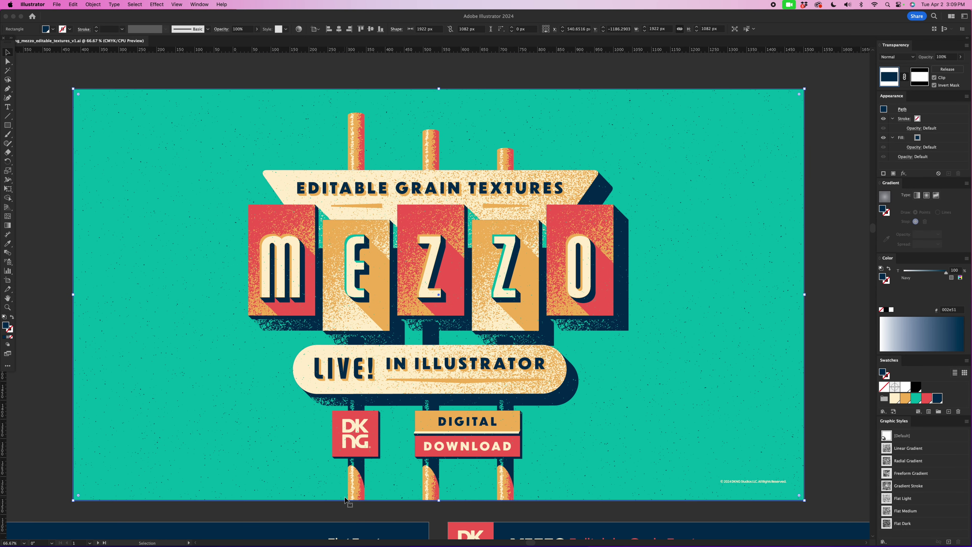
left_click(321, 482)
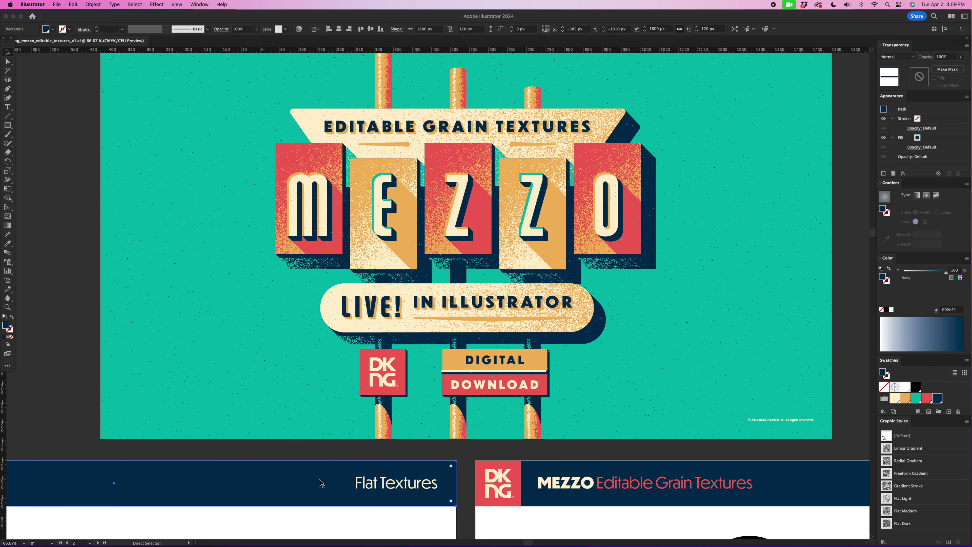
key("super+0")
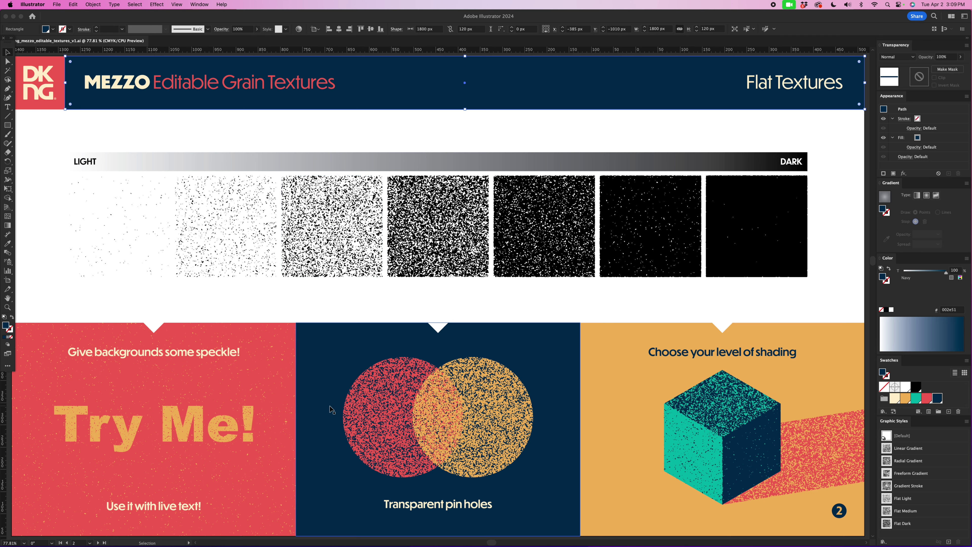
Show the whole Gradient Textures artboard and select the Linear Gradient sample to review it
scroll(583, 310, "right", 10)
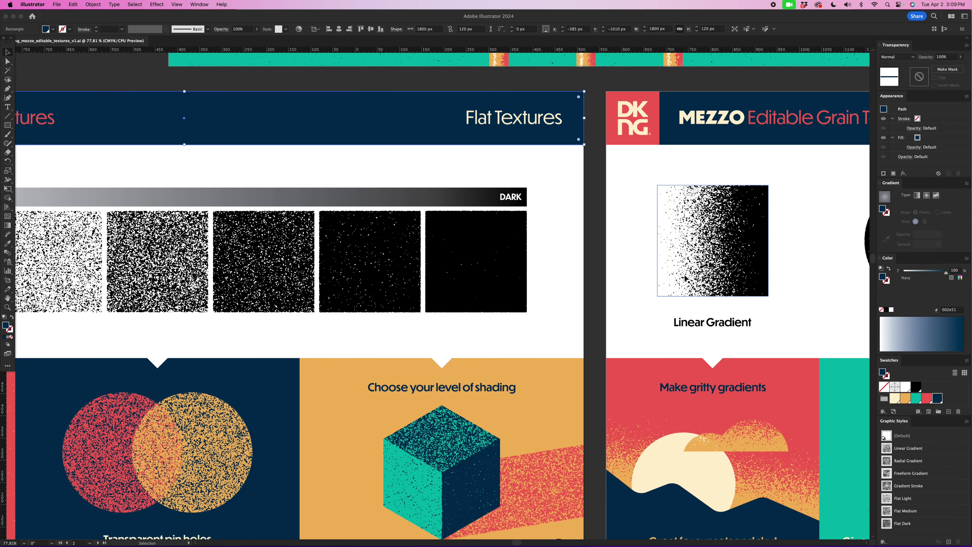
left_click(685, 277)
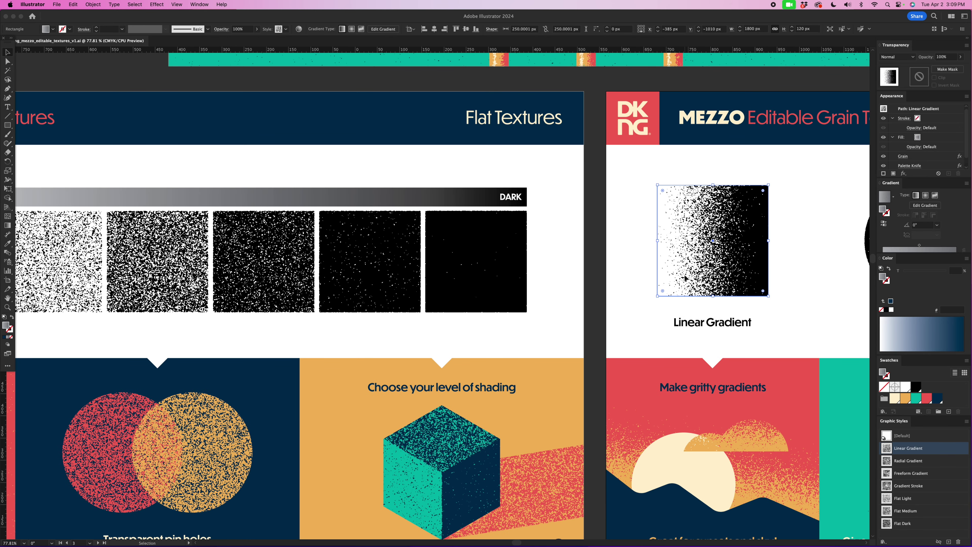
scroll(685, 277, "right", 10)
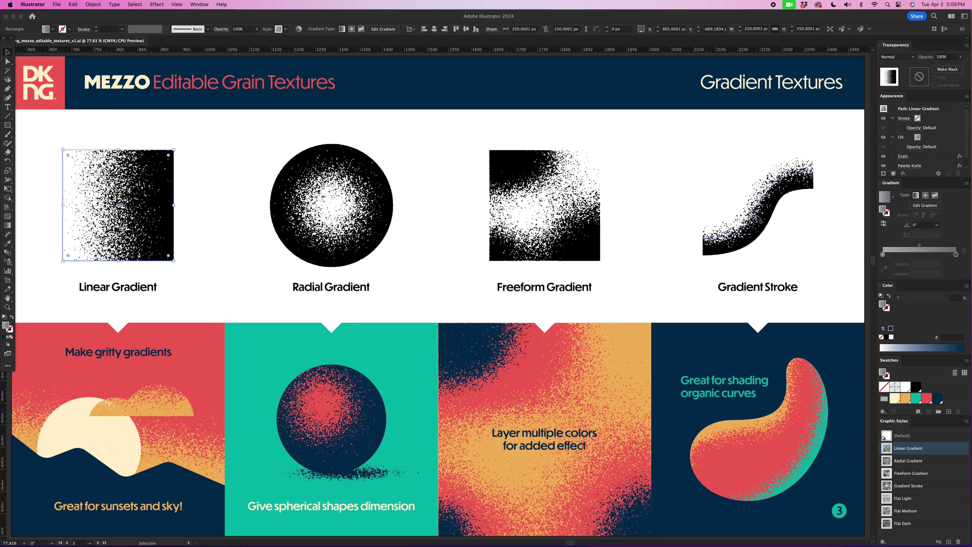
Fit the Colorizing & Masking Instructions artboard in view and read its masking steps and options
key("super+minus")
key("super+minus")
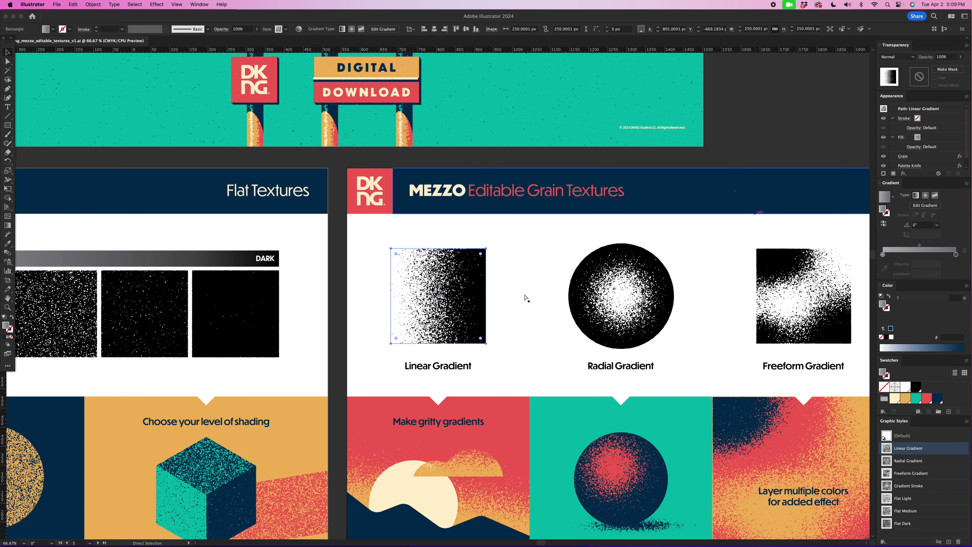
key("v")
scroll(525, 297, "down", 10)
scroll(525, 298, "left", 10)
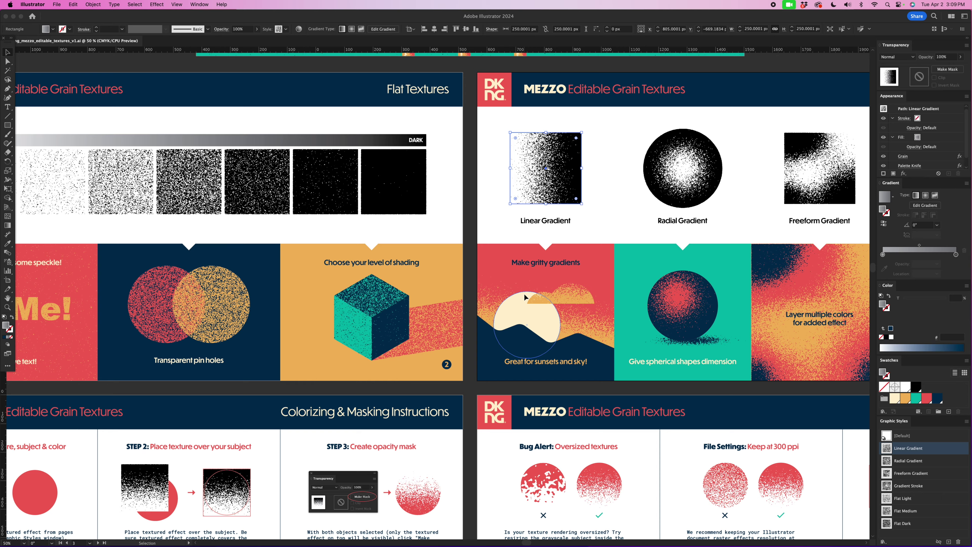
scroll(524, 297, "down", 5)
scroll(525, 297, "left", 8)
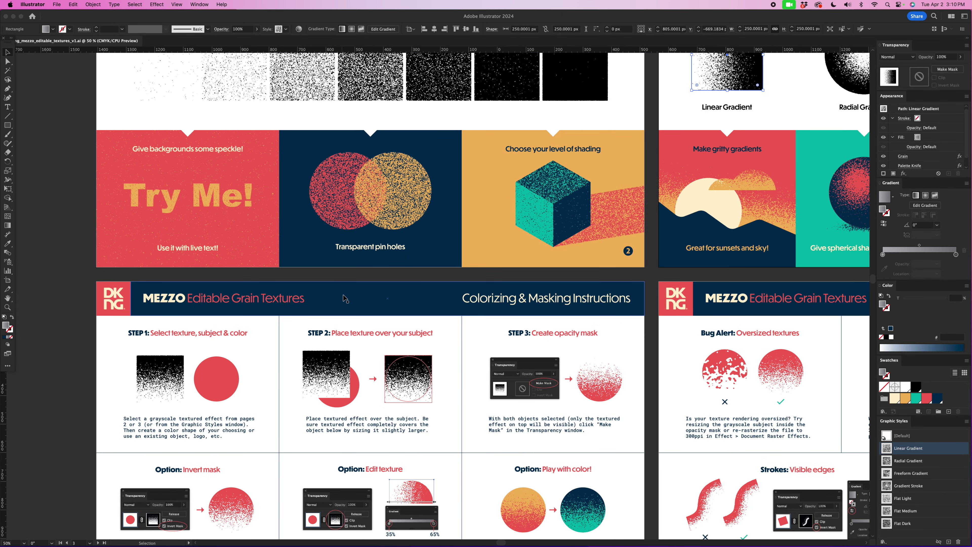
left_click(344, 298)
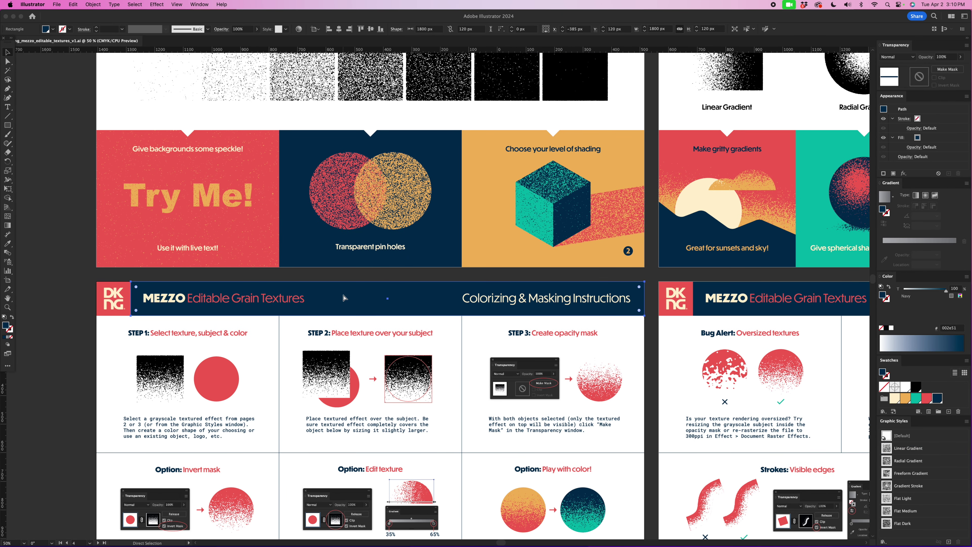
key("super+0")
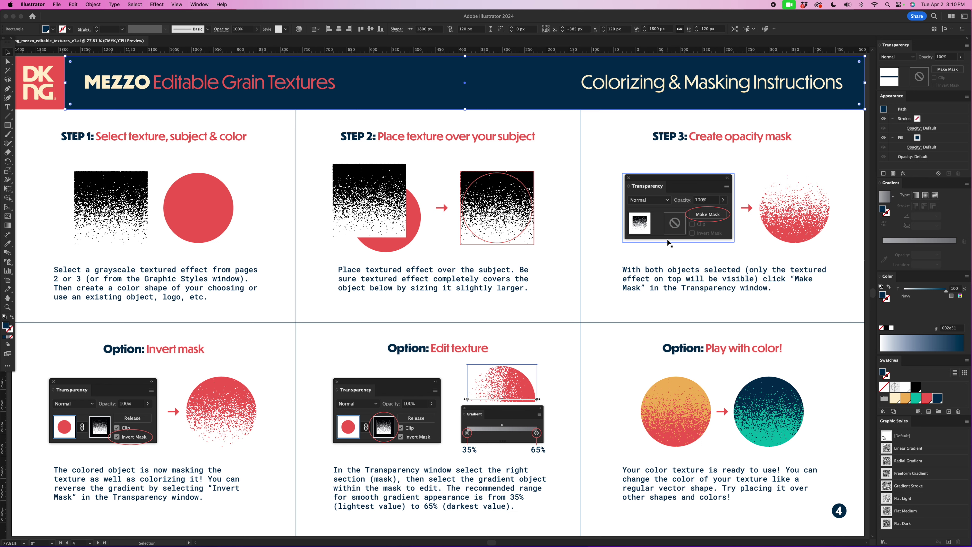
Fit the Tips & Troubleshooting artboard in view and read its advice
scroll(667, 242, "right", 5)
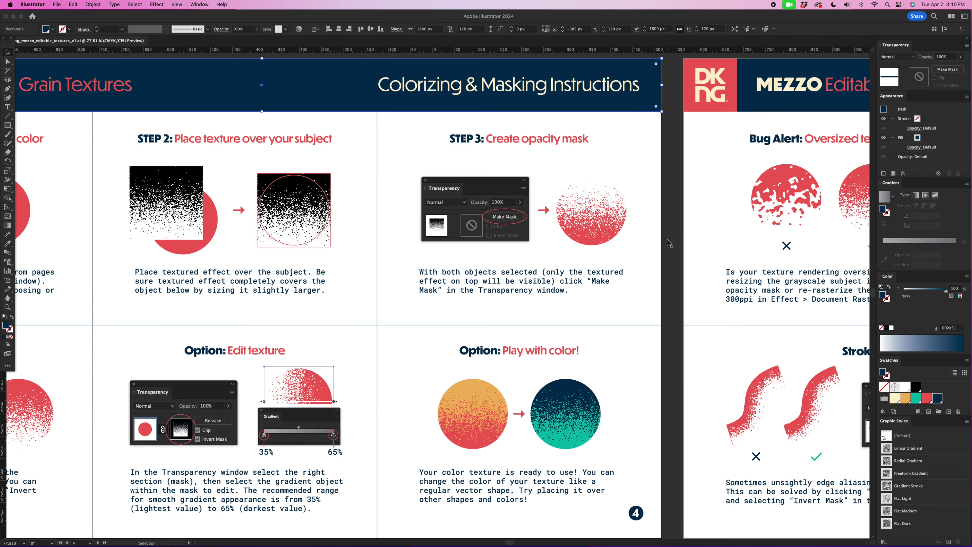
left_click(714, 237)
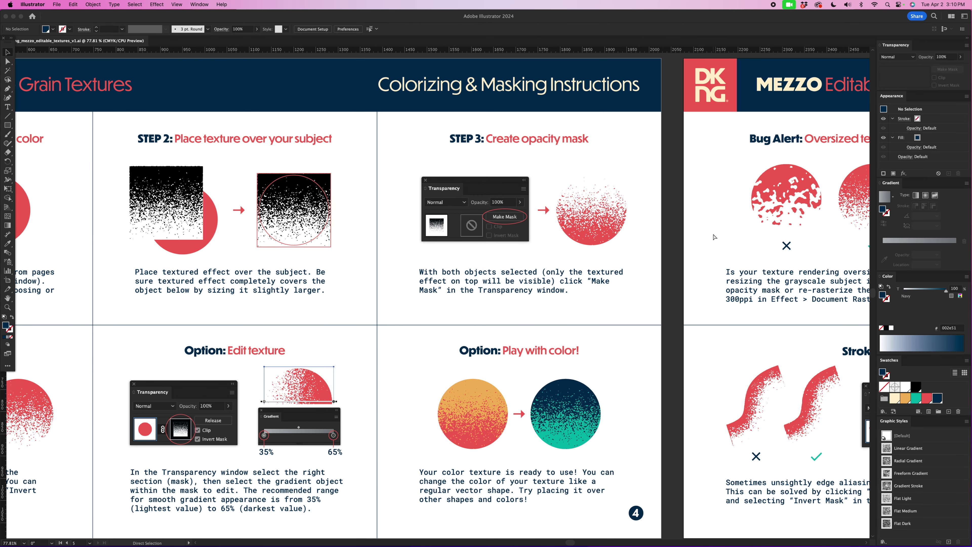
key("super+0")
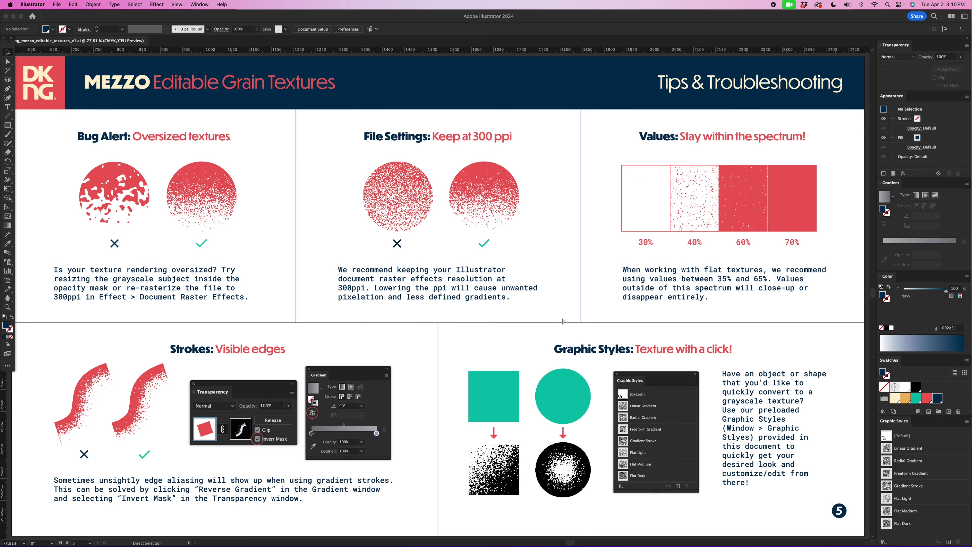
Return to the Flat Textures artboard and directly select the third and fourth texture squares to inspect their effects and grayscale values
key("super+minus")
key("super+minus")
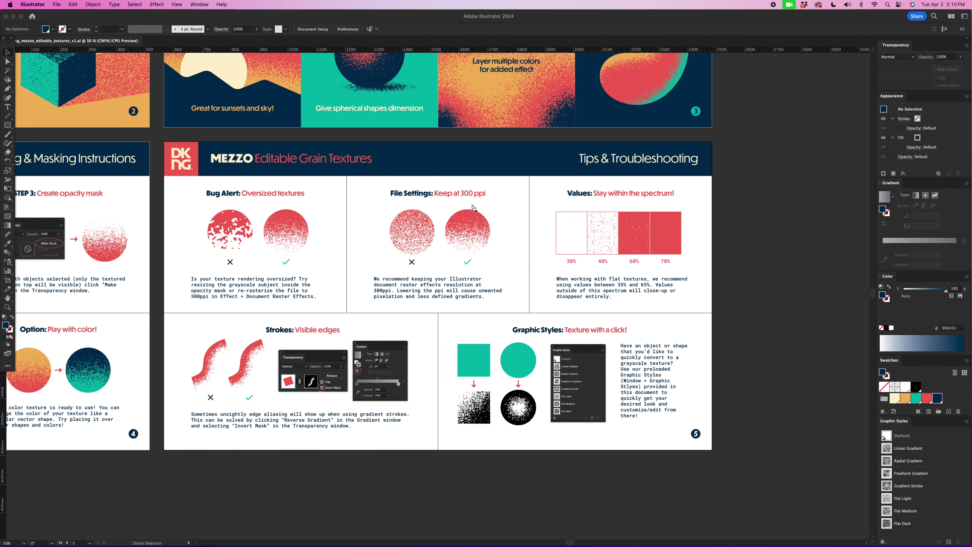
key("super+minus")
scroll(473, 207, "left", 6)
scroll(474, 207, "up", 2)
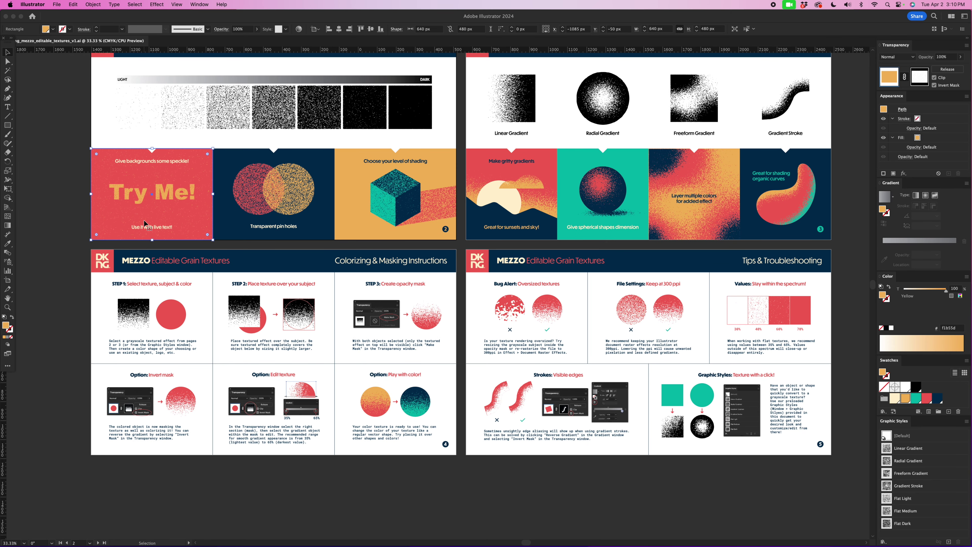
left_click(144, 223)
key("super+0")
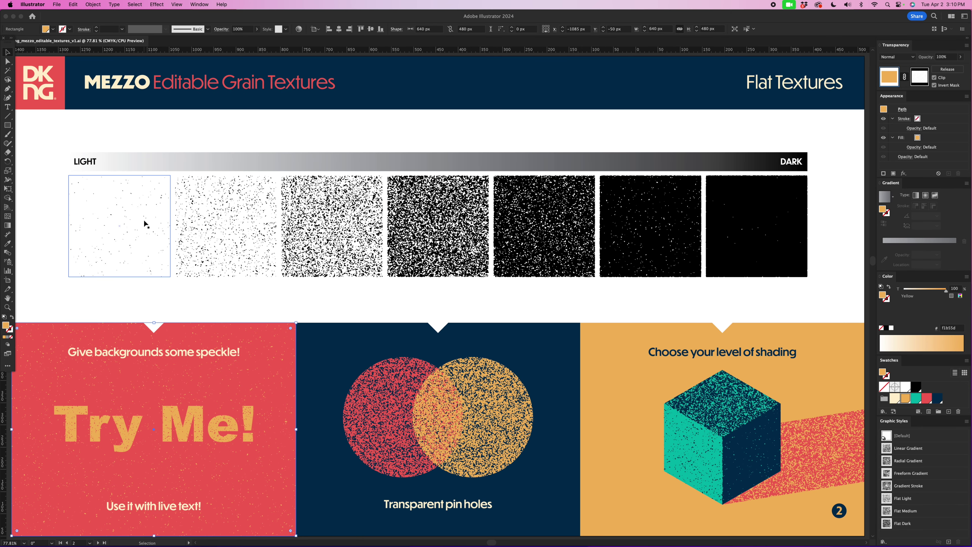
left_click(8, 62)
left_click(302, 226)
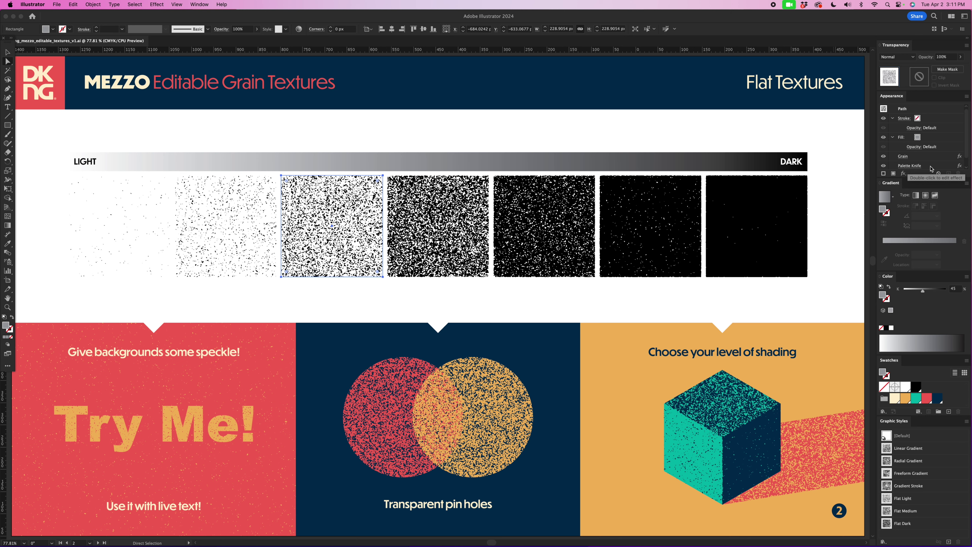
left_click(454, 229)
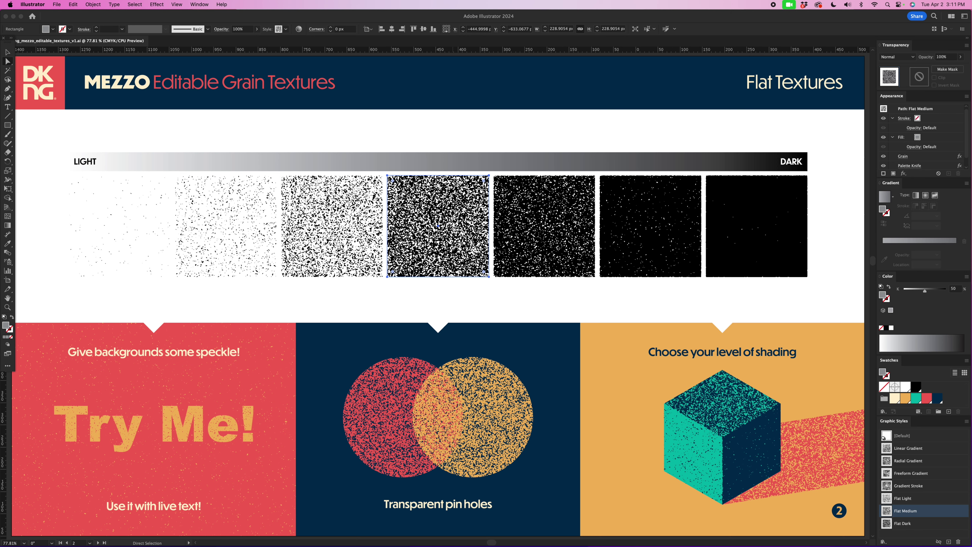
Try a 70% black value on the darkest flat texture square and set it back to 65%
left_click(748, 224)
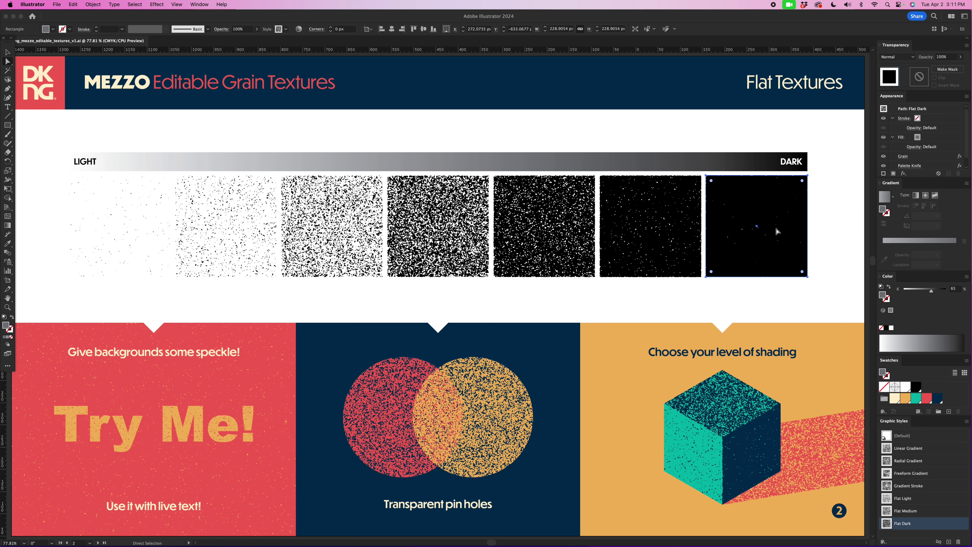
left_click(954, 289)
type("70")
key("Return")
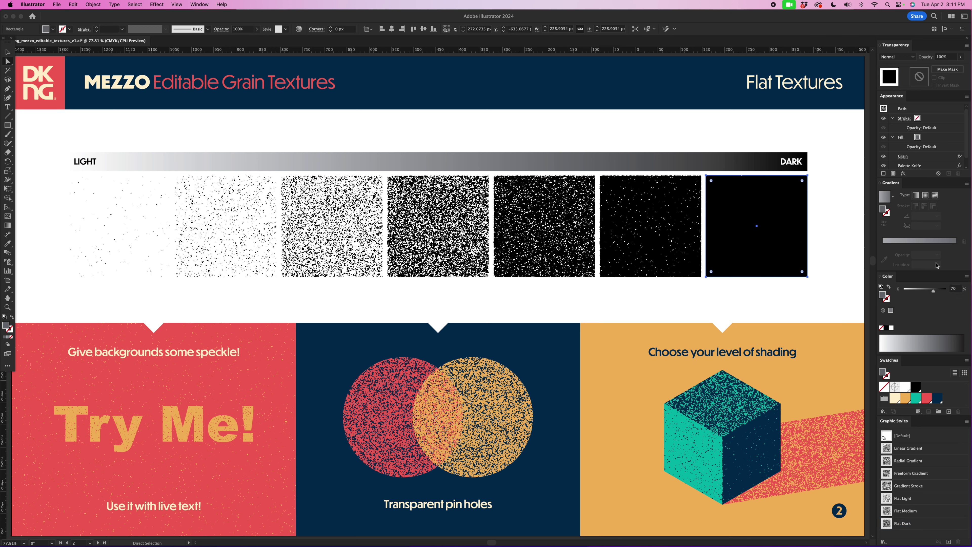
left_click(954, 289)
type("65")
Set the black value of the second-darkest flat texture square to 58%
left_click(674, 227, "shift")
left_click(647, 217)
left_click(505, 215, "shift")
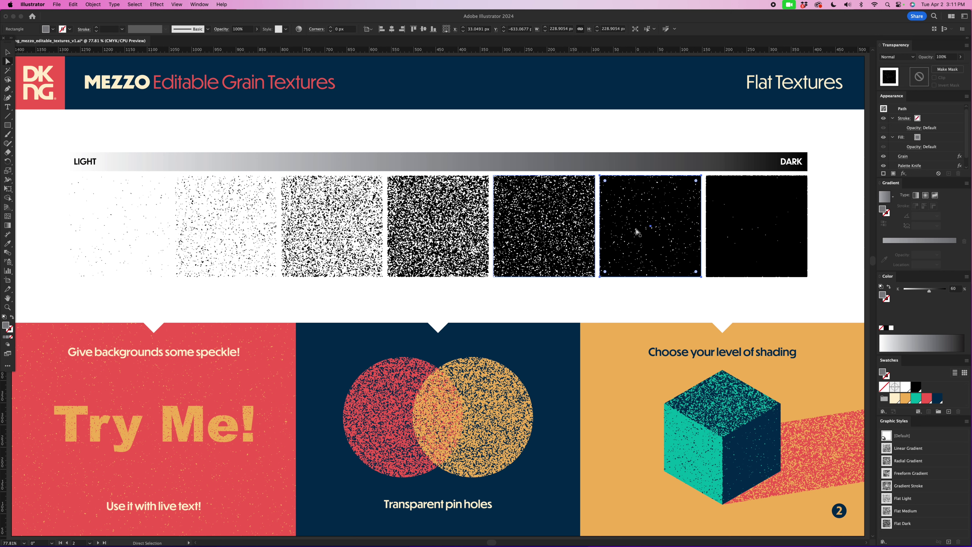
left_click(619, 213)
left_click(957, 289)
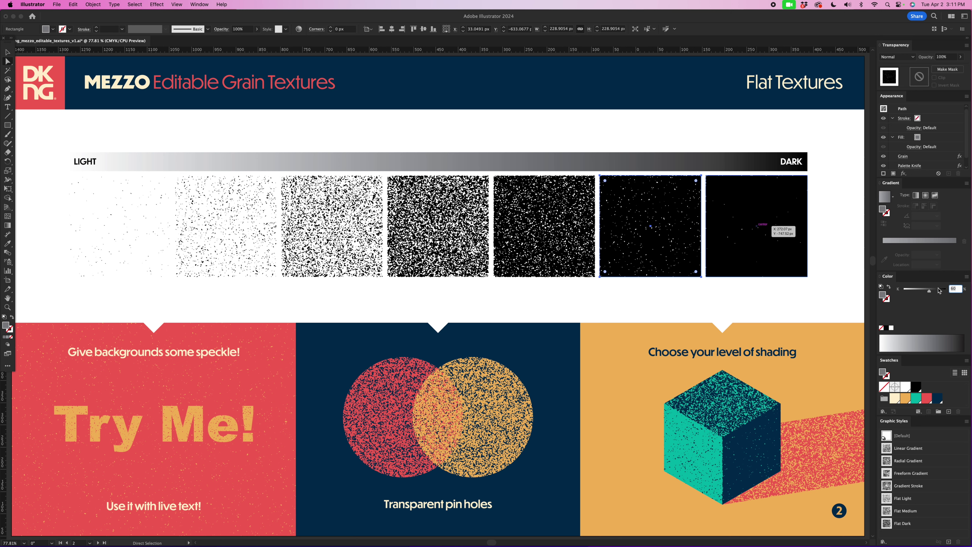
type("5")
type("8")
key("Return")
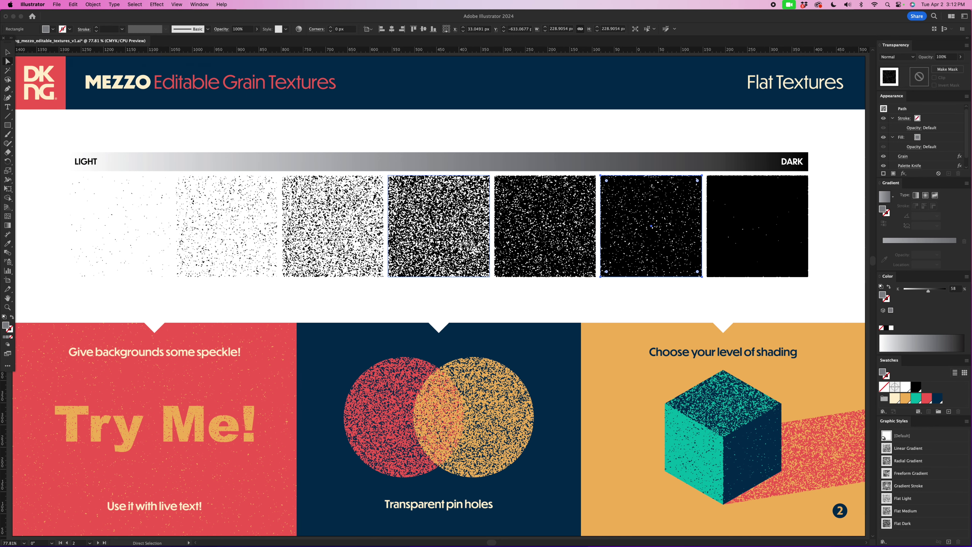
Replace the textured "Try Me!" live text on the red panel with a first name in capitals and deselect it
scroll(467, 241, "left", 10)
scroll(466, 241, "down", 2)
scroll(466, 244, "down", 3)
scroll(466, 244, "left", 3)
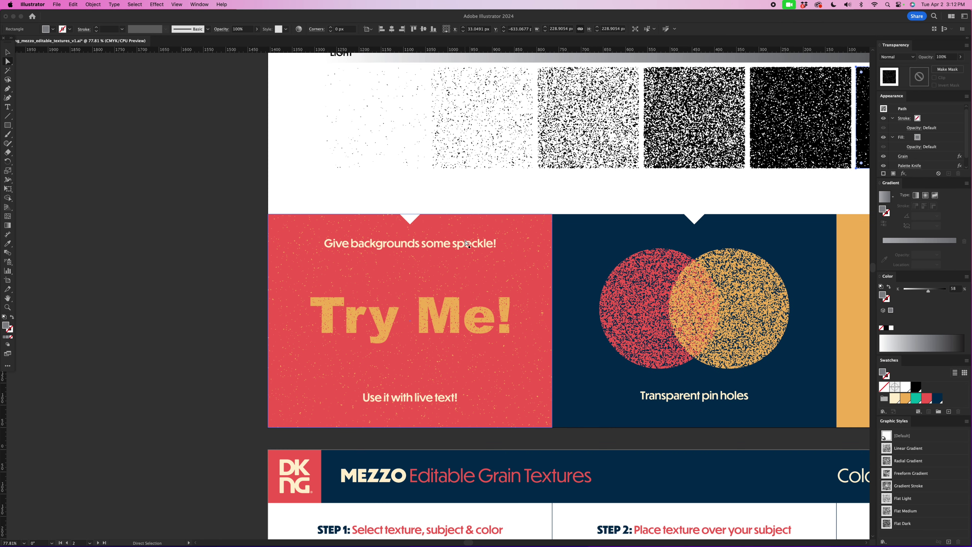
scroll(398, 276, "left", 3)
scroll(398, 276, "down", 2)
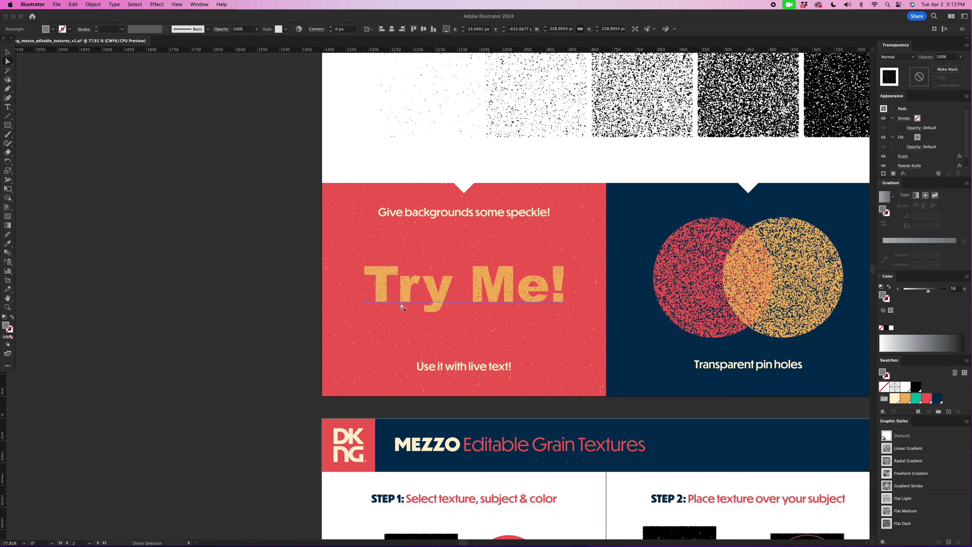
left_click(415, 292)
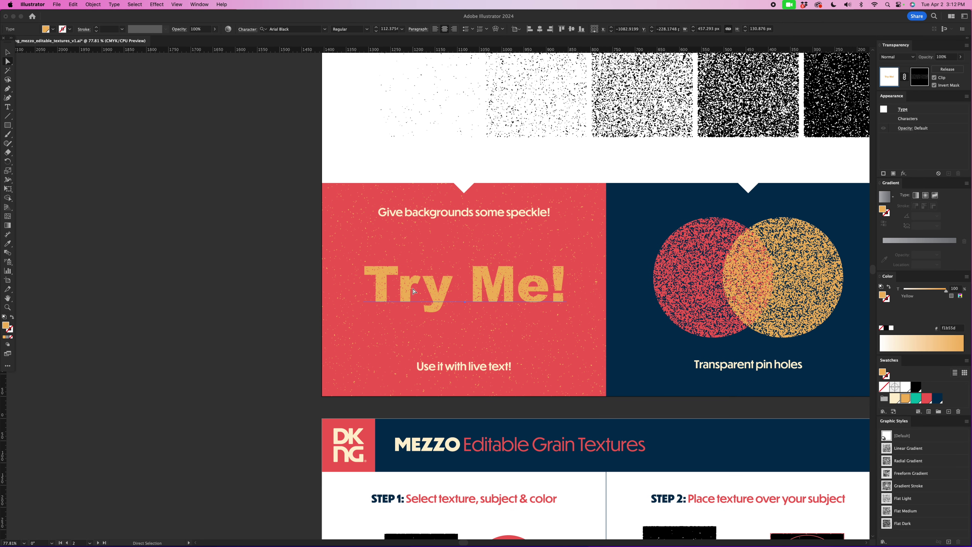
left_click(8, 106)
left_click_drag(366, 284, 565, 283)
type("DAN")
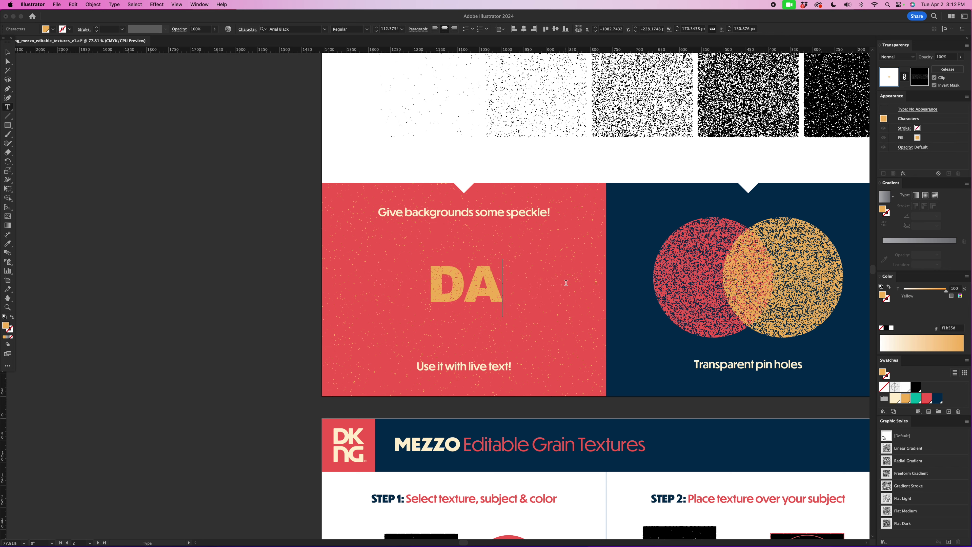
left_click(10, 62)
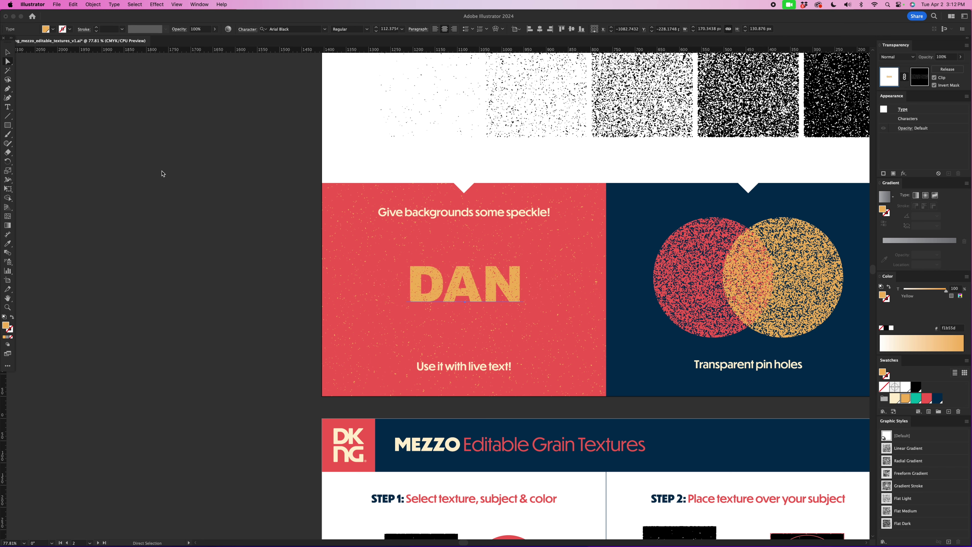
left_click(211, 283)
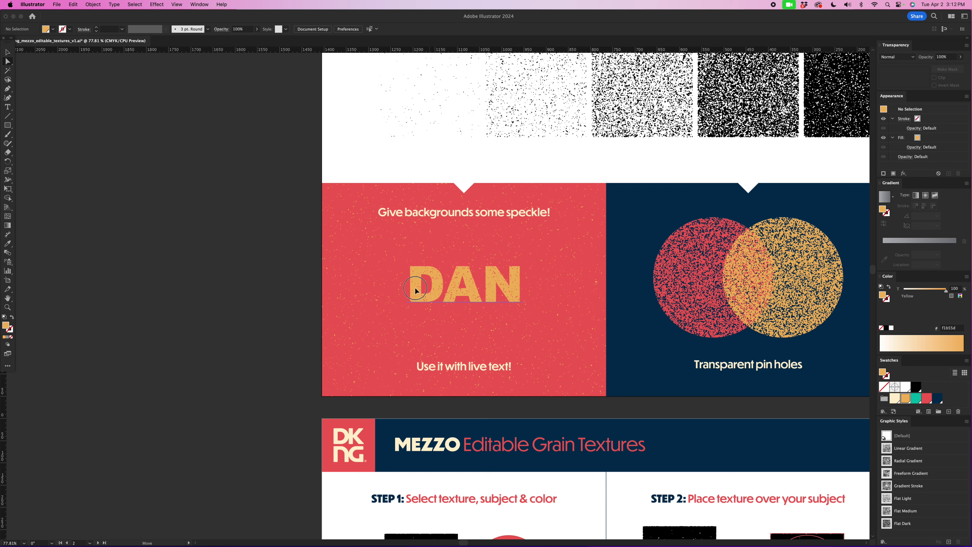
Move the textured live text off the red panel onto the canvas and back to view its transparent grain, and restore its original position
left_click_drag(409, 299, 227, 285)
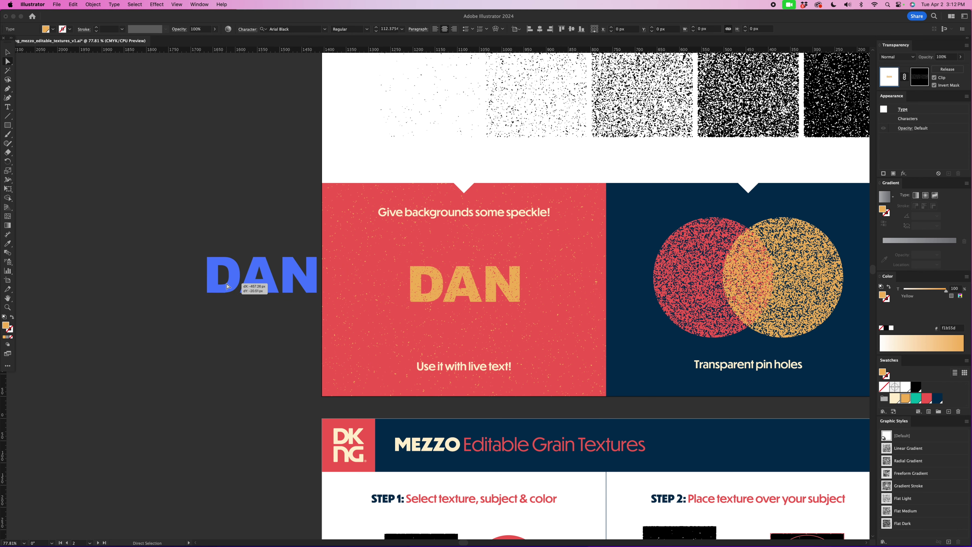
key("v")
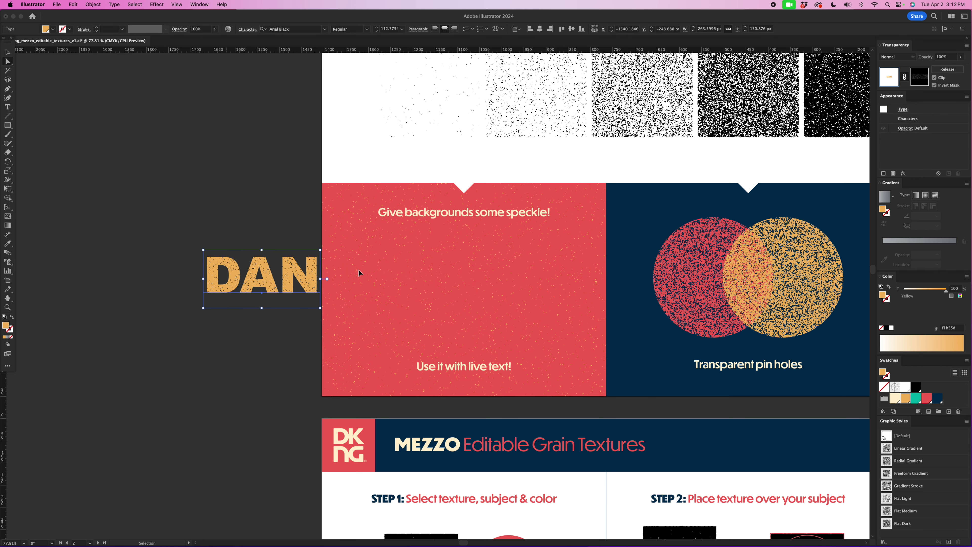
key("super+1")
key("a")
key("super+equal")
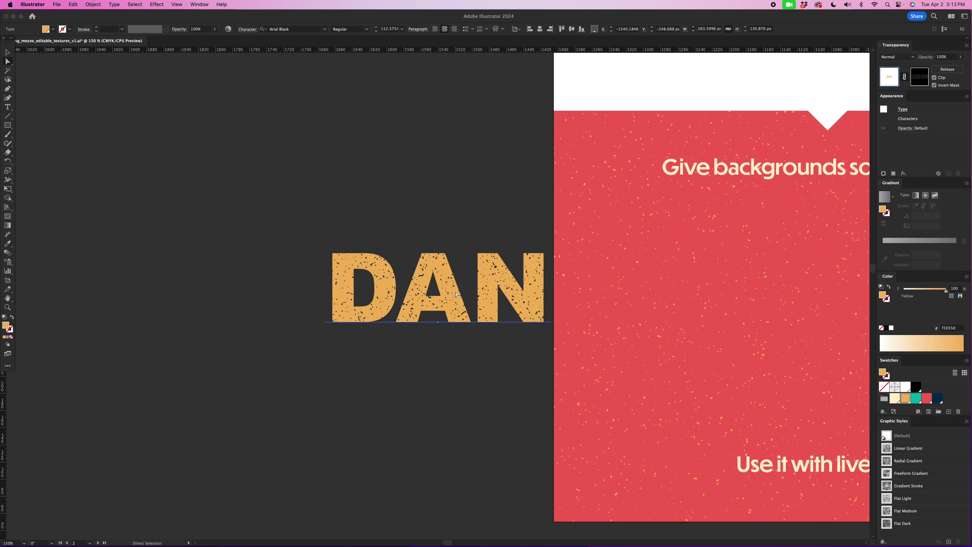
left_click_drag(456, 294, 717, 286)
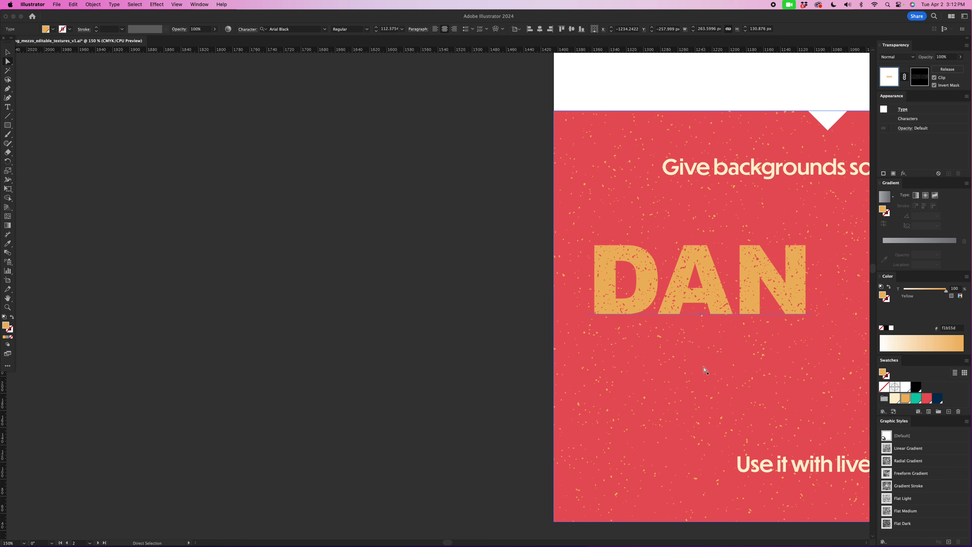
left_click_drag(643, 284, 366, 292)
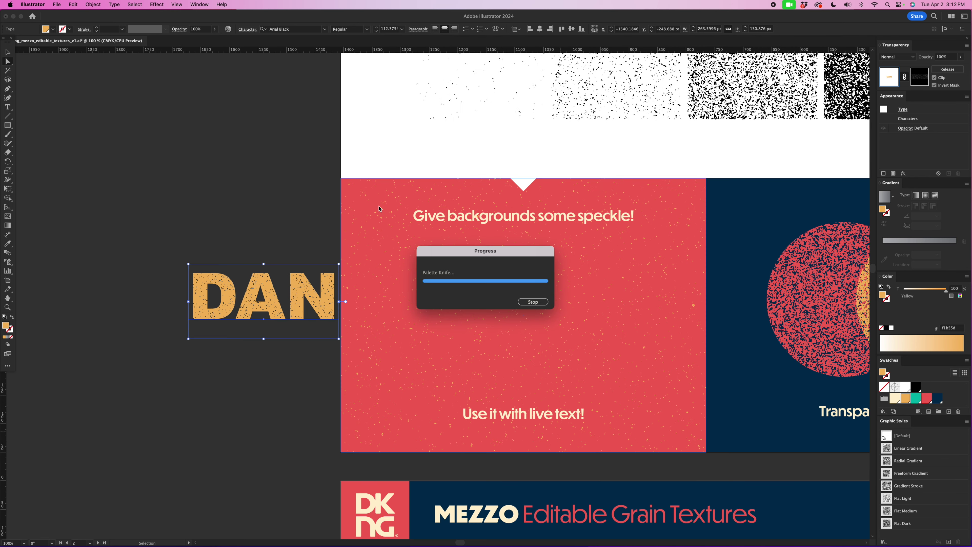
key("a")
Move the yellow speckle texture rectangle partly off the red panel to view it over the canvas, and undo the move
left_click(380, 210)
left_click(391, 212)
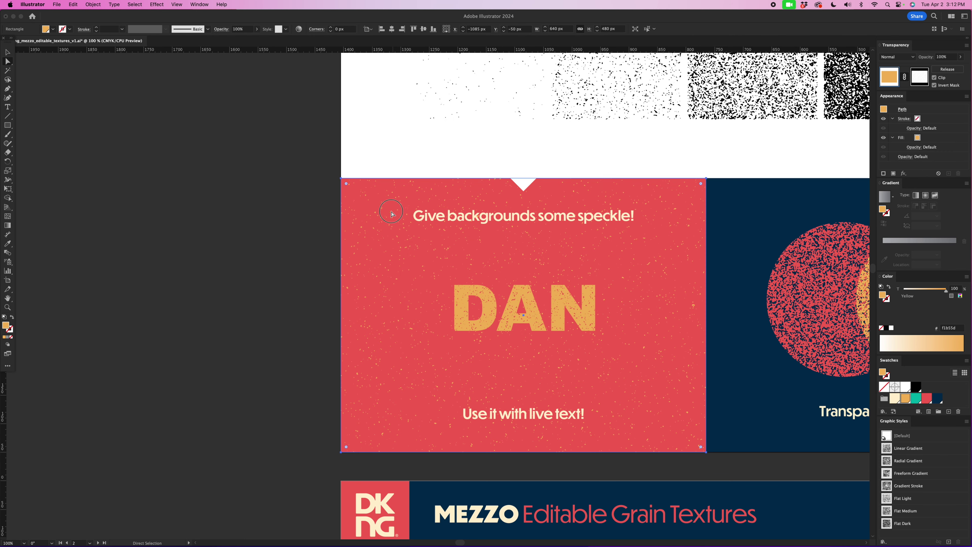
left_click_drag(391, 214, 249, 190)
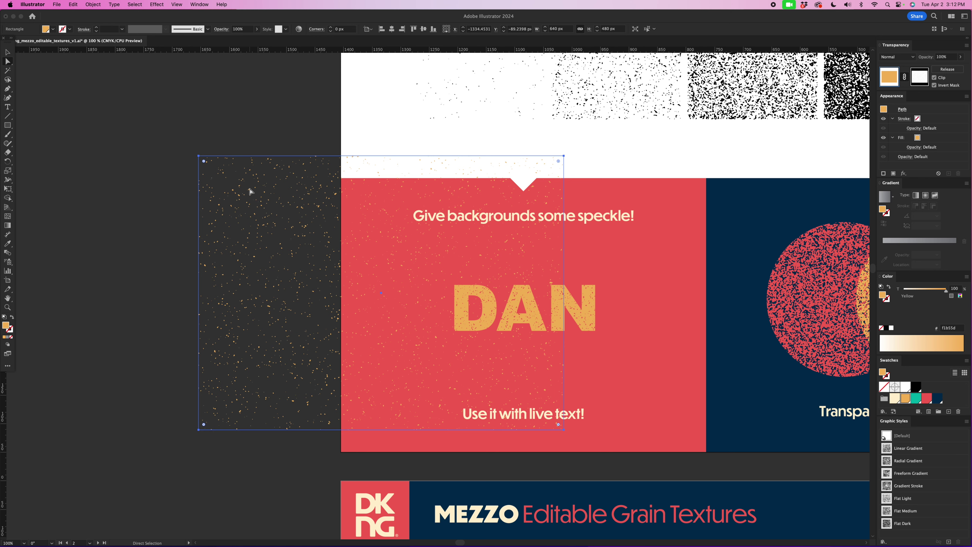
key("v")
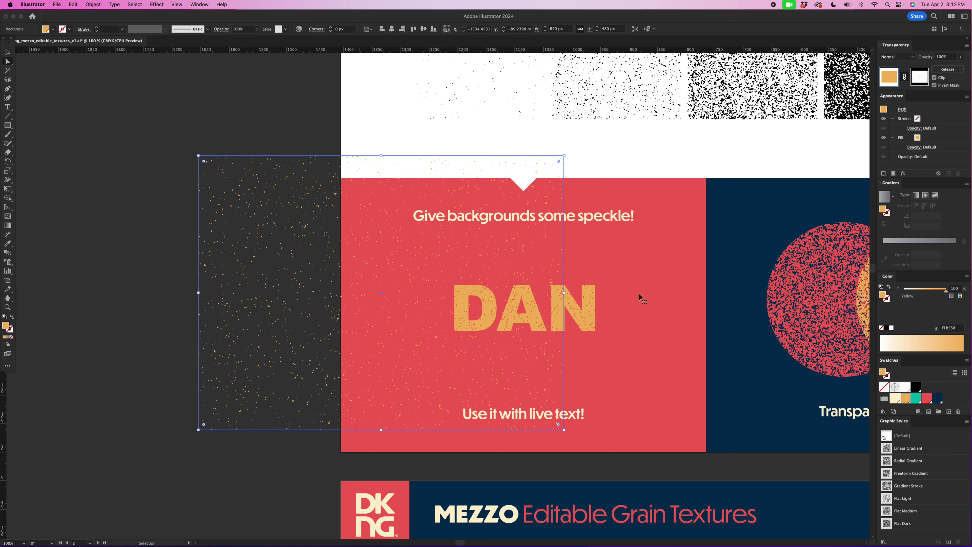
key("super+z")
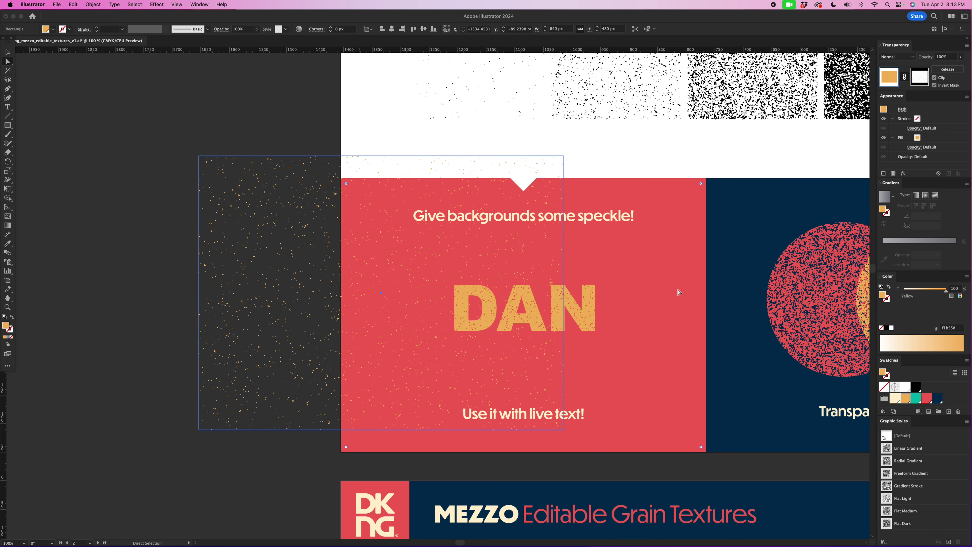
key("a")
Move the yellow textured circle on the navy panel away from the red circle to view its pin holes, and undo the moves
scroll(666, 293, "right", 5)
scroll(679, 291, "right", 6)
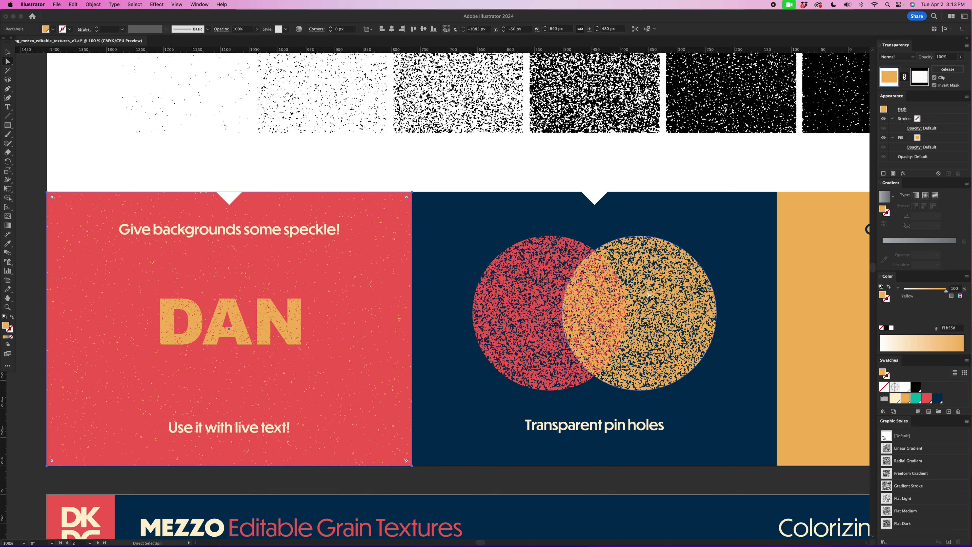
scroll(648, 294, "right", 4)
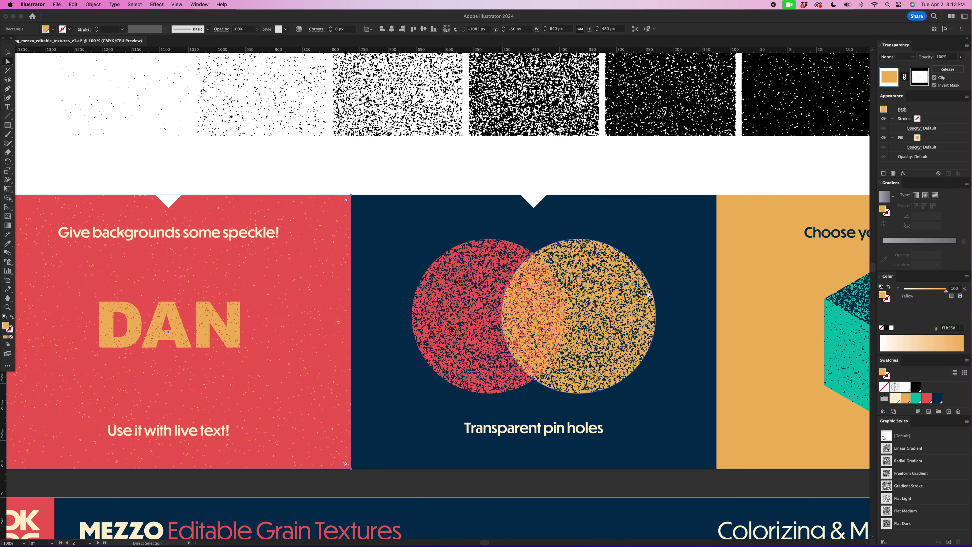
left_click(568, 305)
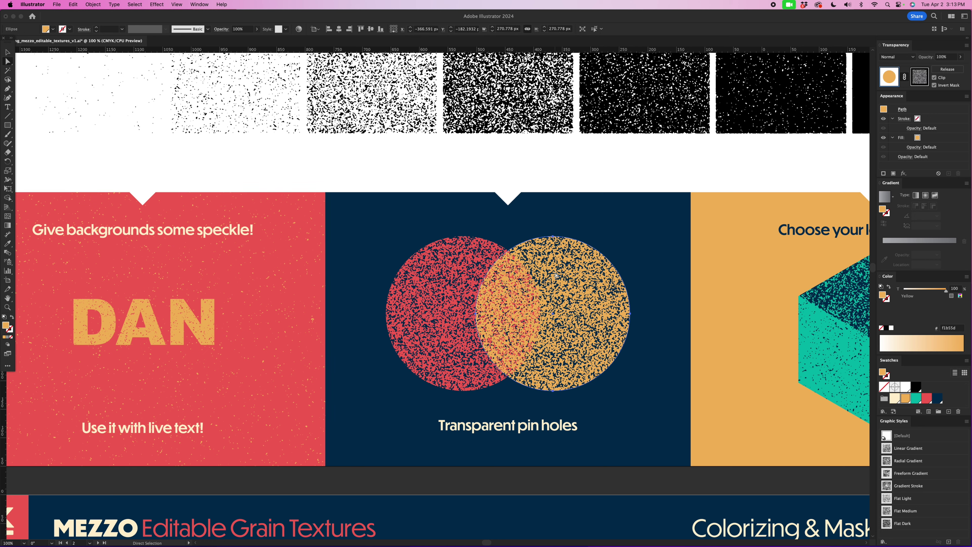
left_click_drag(556, 289, 612, 410)
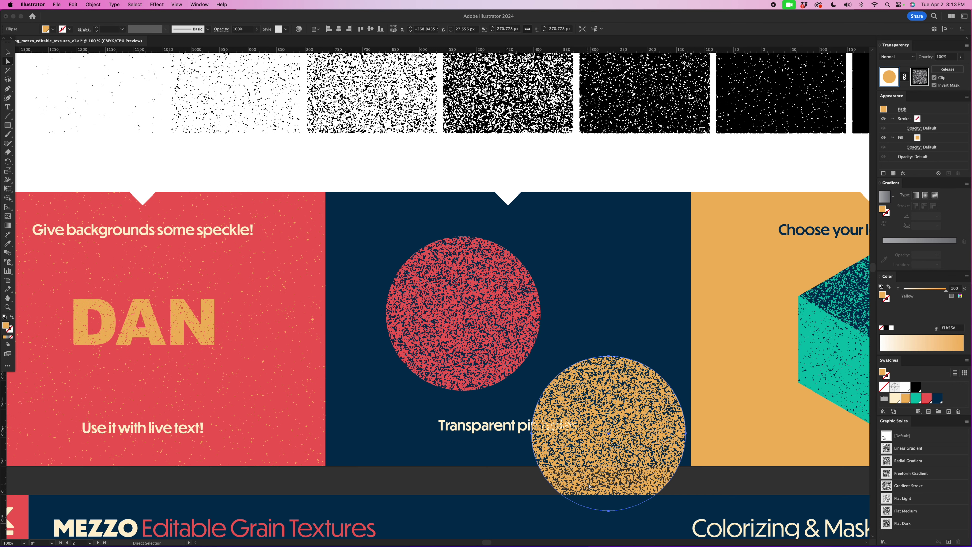
key("v")
left_click_drag(581, 390, 535, 337)
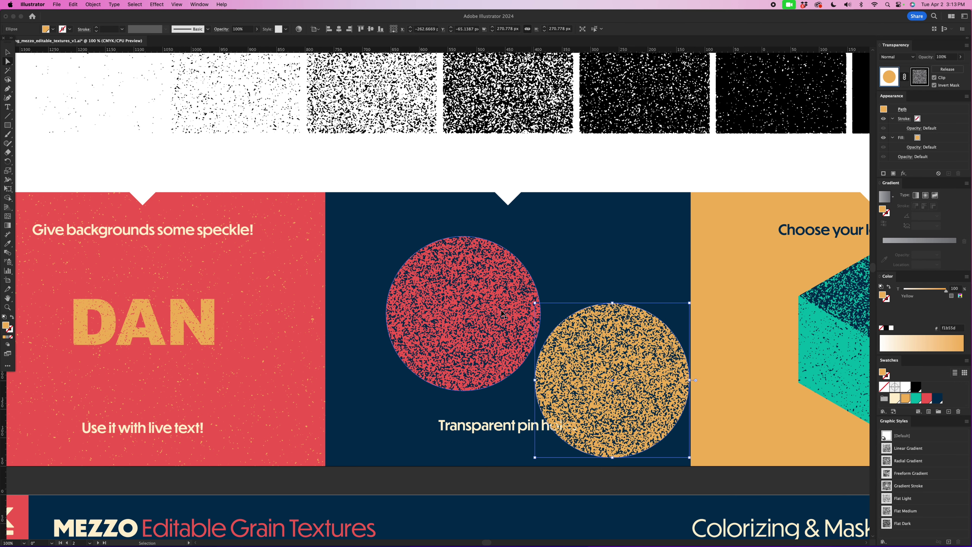
key("super+z")
key("super+z")
key("a")
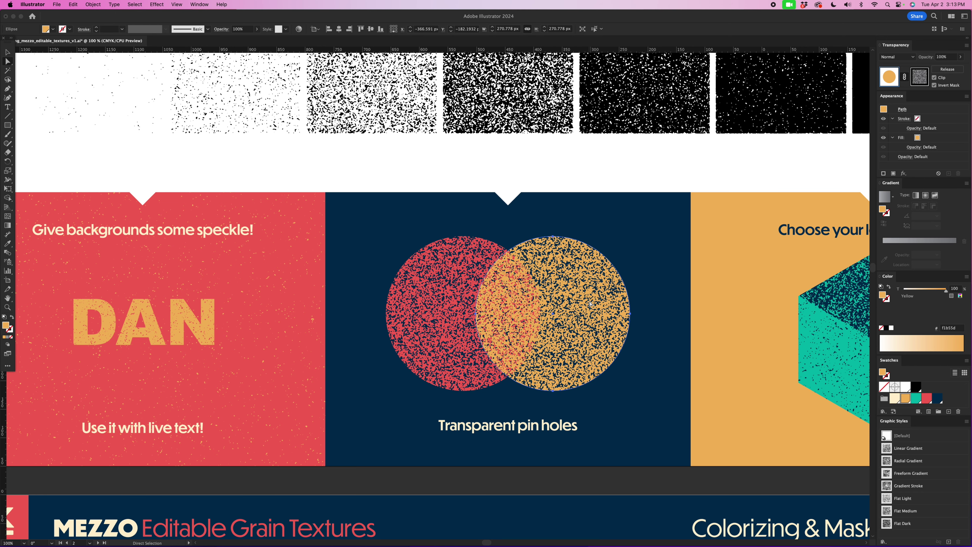
Select the navy cube shape on the yellow panel, enter its opacity mask and select the individual faces to check their gray values
scroll(589, 303, "right", 10)
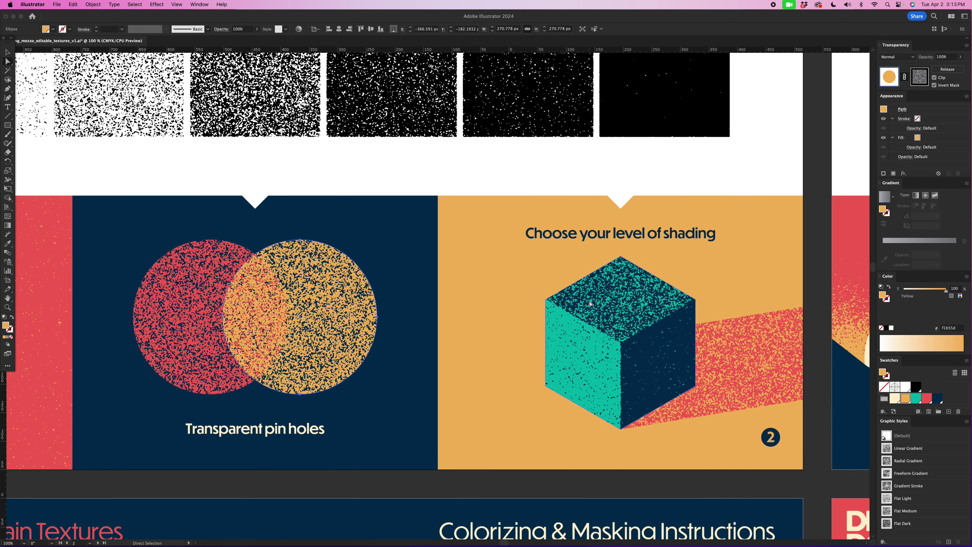
left_click(612, 308)
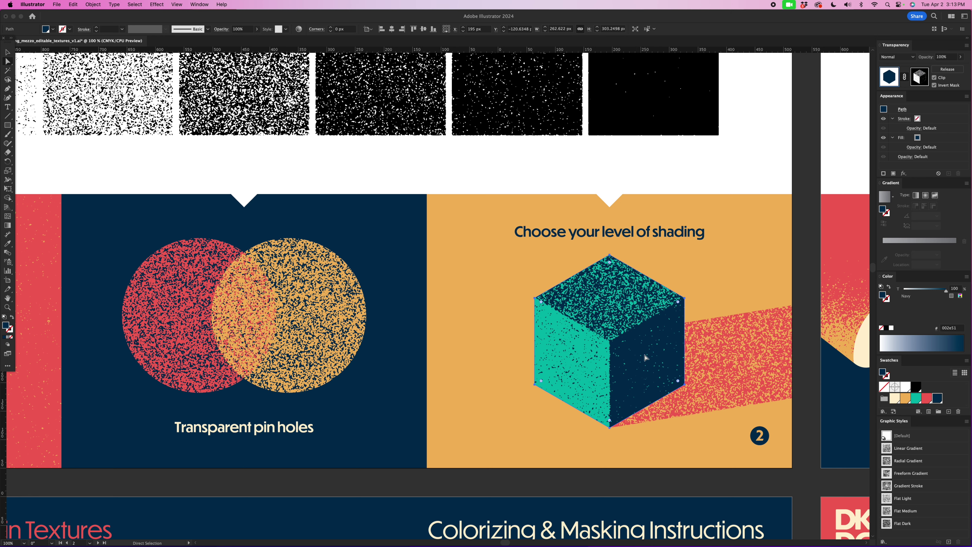
left_click(918, 76)
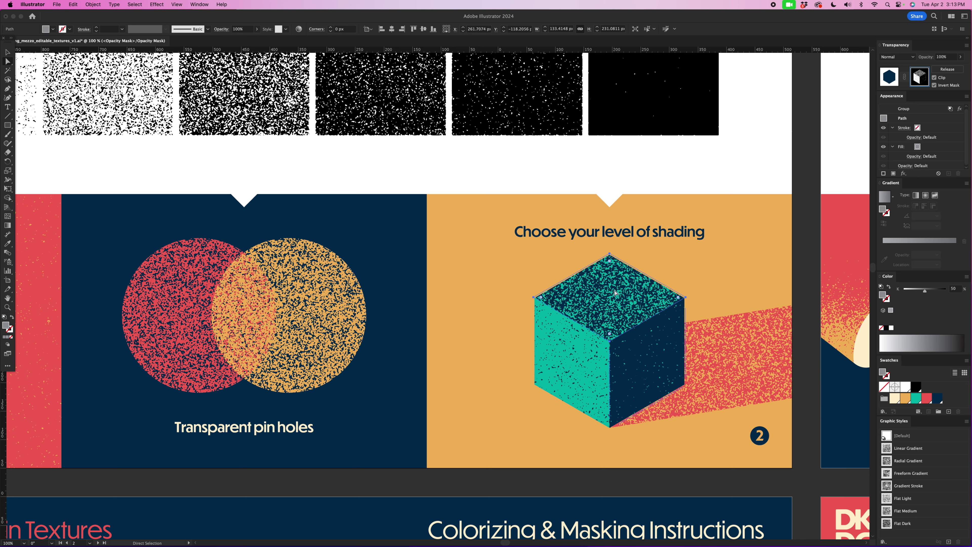
left_click(627, 318)
left_click(585, 366)
left_click(633, 377)
left_click(581, 365)
Set the black value of the cube's right face in the opacity mask to 55%
left_click(632, 349)
left_click_drag(958, 288, 937, 287)
type("55")
key("Return")
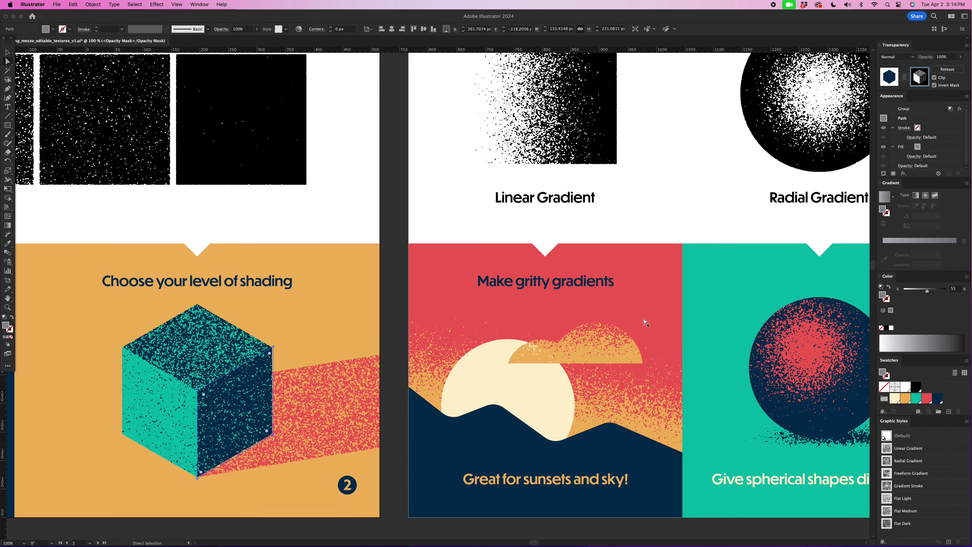
Deselect the cube's mask shape and exit the opacity mask back to the regular artwork
scroll(645, 321, "up", 5)
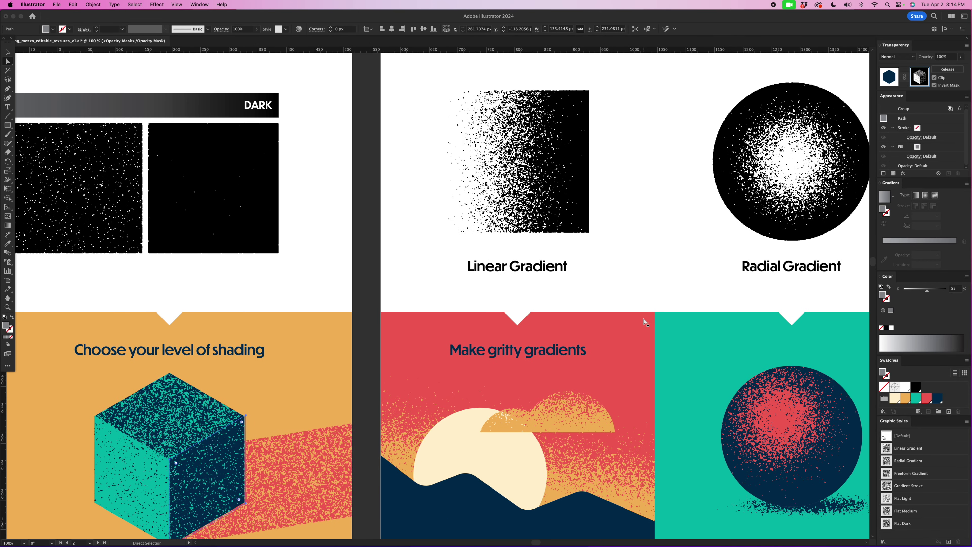
scroll(645, 322, "right", 8)
left_click(815, 99)
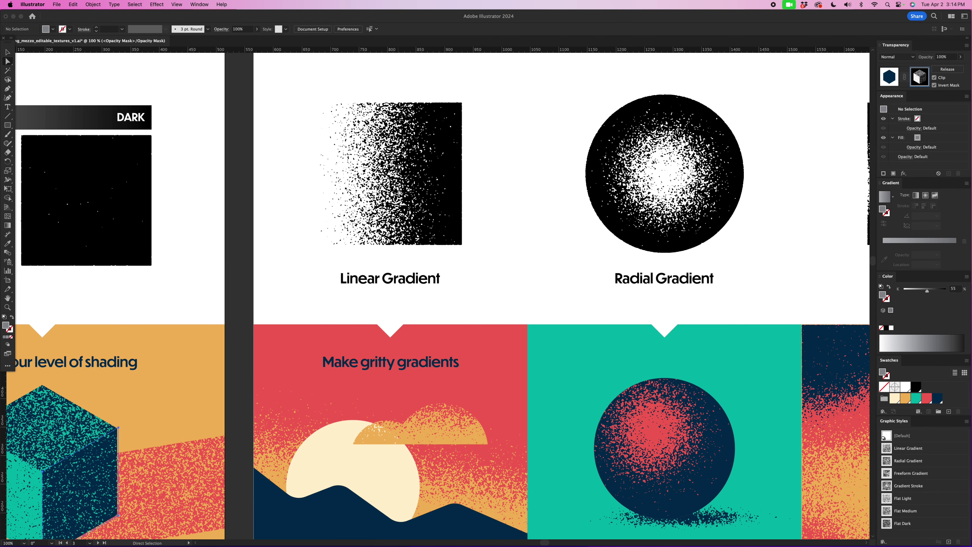
left_click(893, 75)
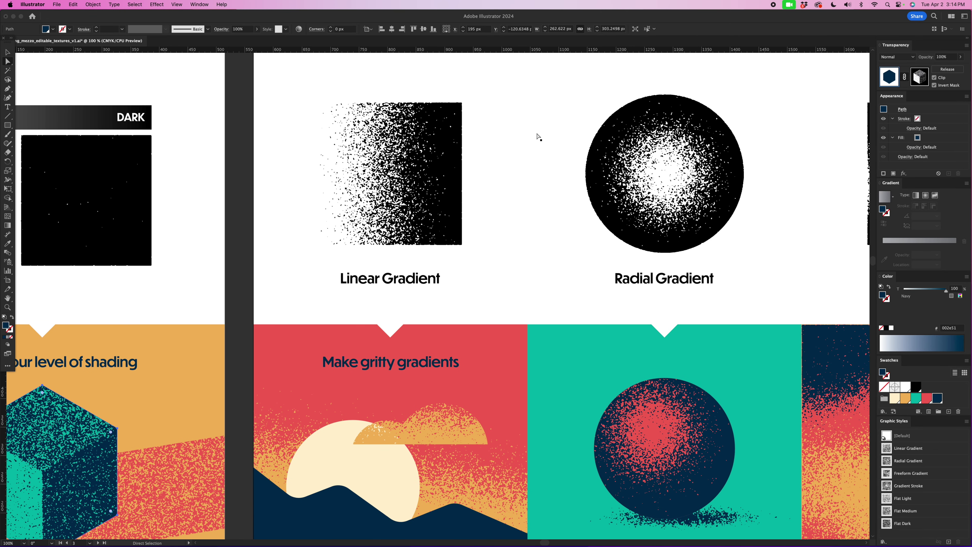
Select the Linear Gradient texture square and inspect its two color stops and its on-canvas gradient line
left_click(420, 150)
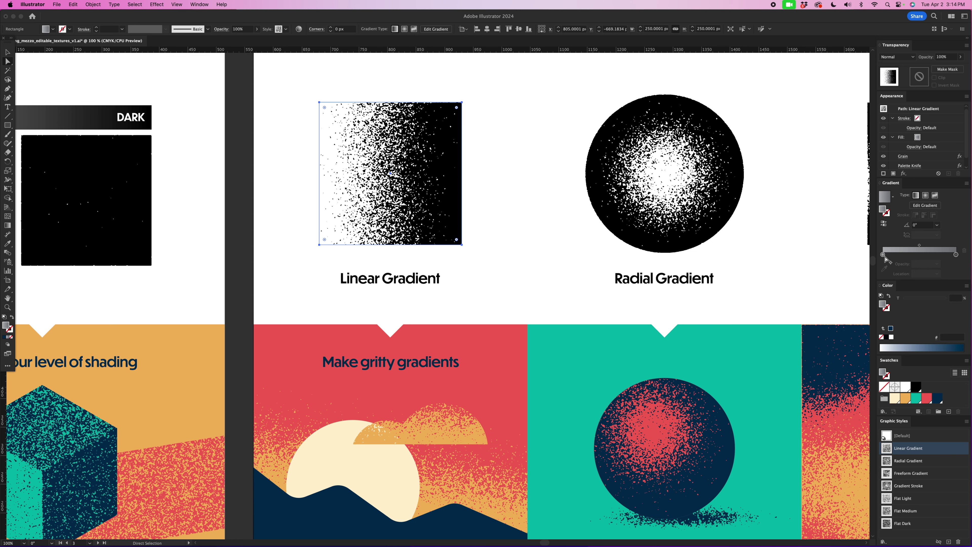
left_click(883, 254)
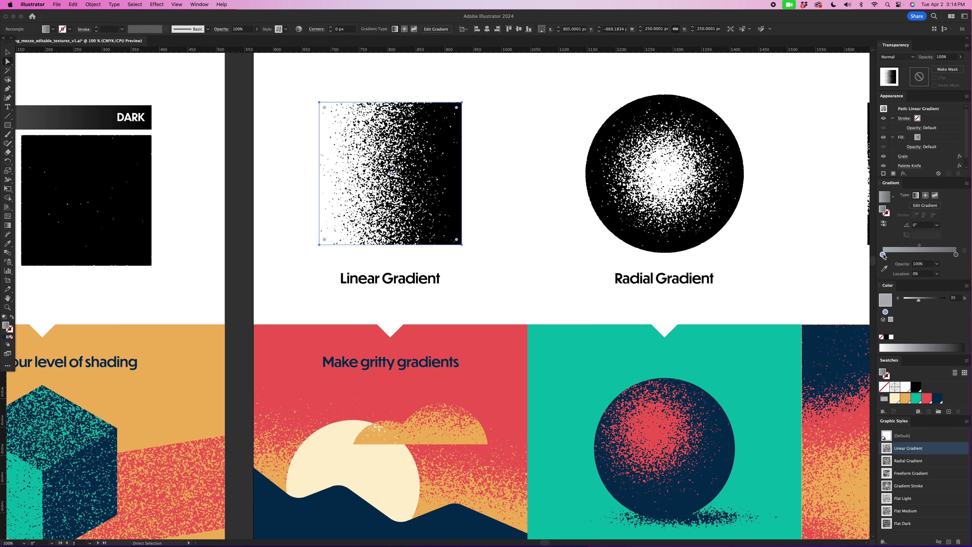
left_click(956, 255)
left_click(7, 225)
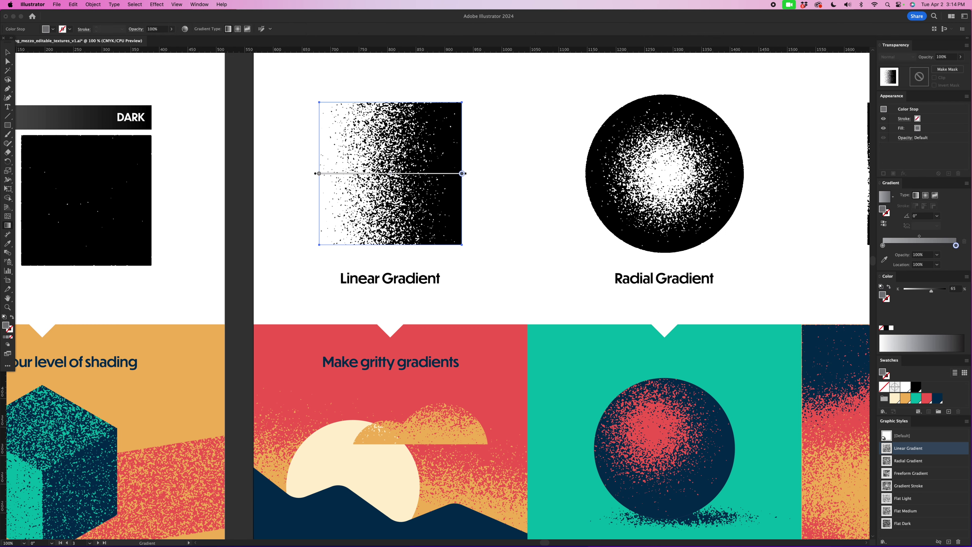
mouse_move(462, 173)
left_mouse_down()
mouse_move(420, 174)
mouse_move(462, 174)
left_mouse_up()
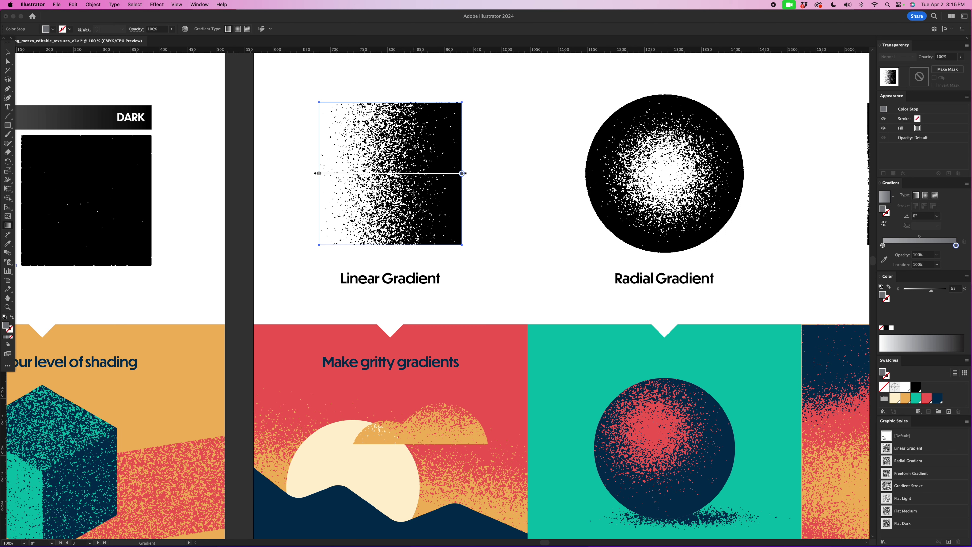
left_click(7, 61)
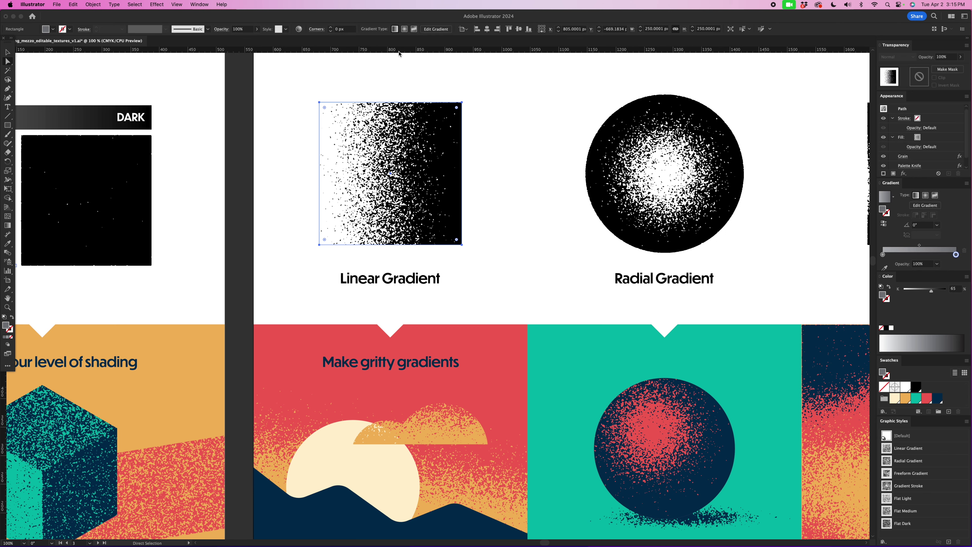
Move the light color stop of the Radial Gradient circle outward to a location of about 28%
left_click(697, 168)
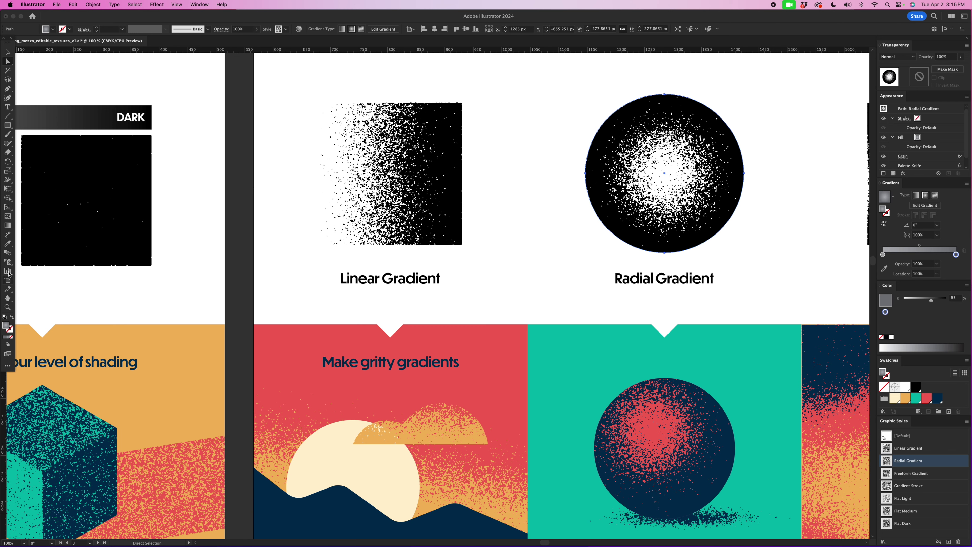
left_click(7, 225)
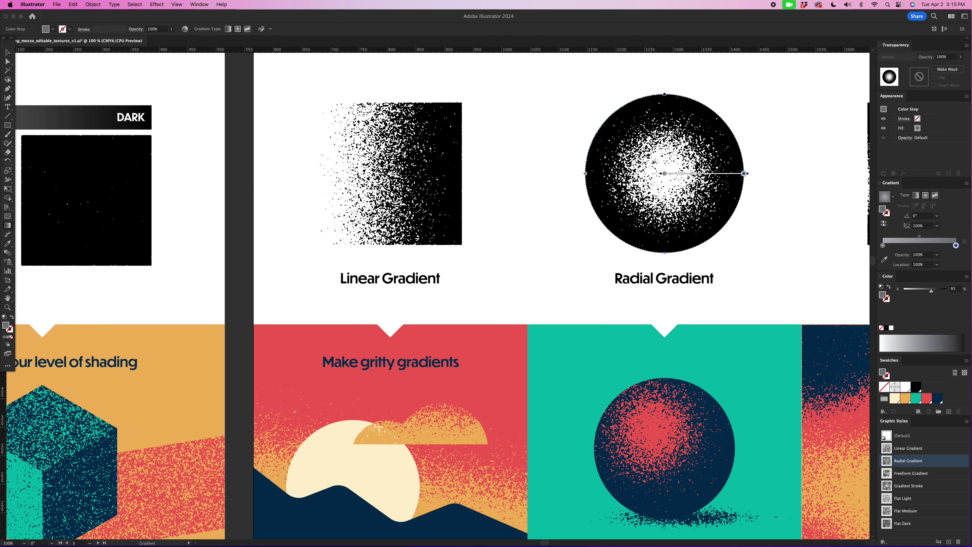
left_click_drag(665, 175, 688, 176)
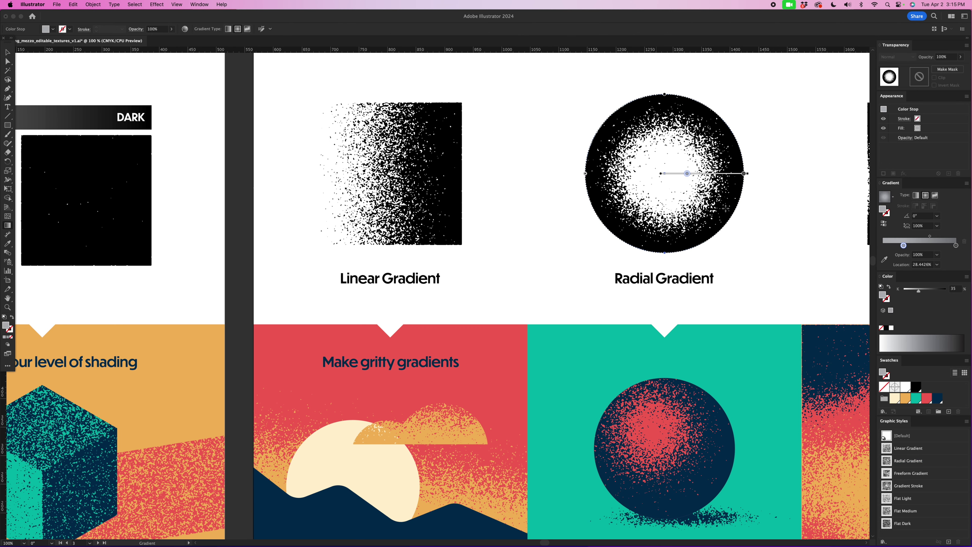
Select the Freeform Gradient texture square, show its gradient points and select the point in its dark upper-left area
scroll(726, 208, "right", 5)
scroll(726, 208, "up", 1)
scroll(726, 208, "right", 4)
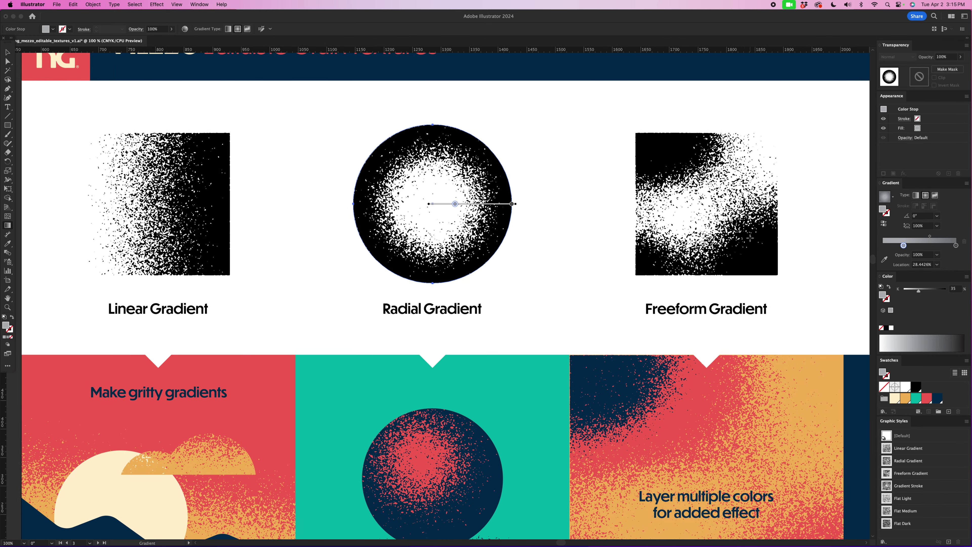
left_click(9, 64)
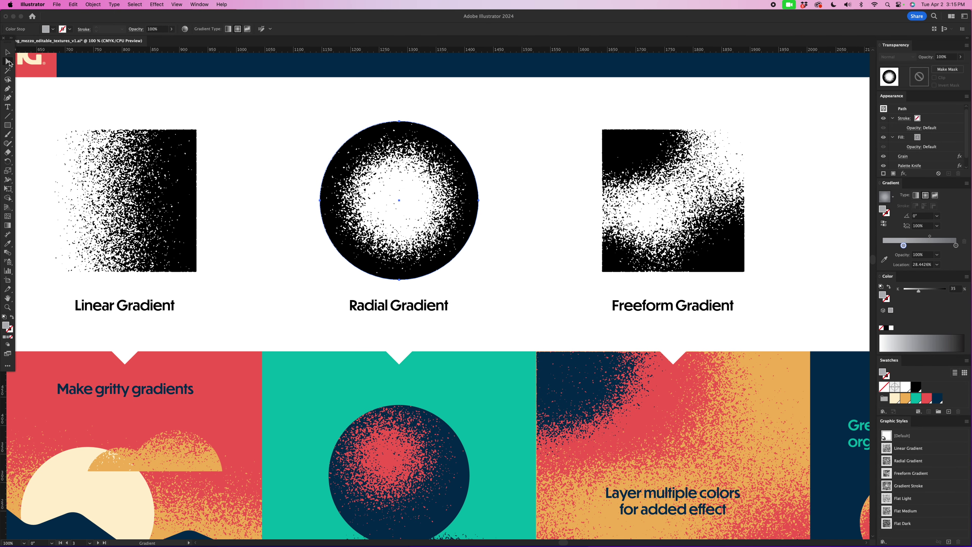
left_click(648, 164)
left_click(647, 165)
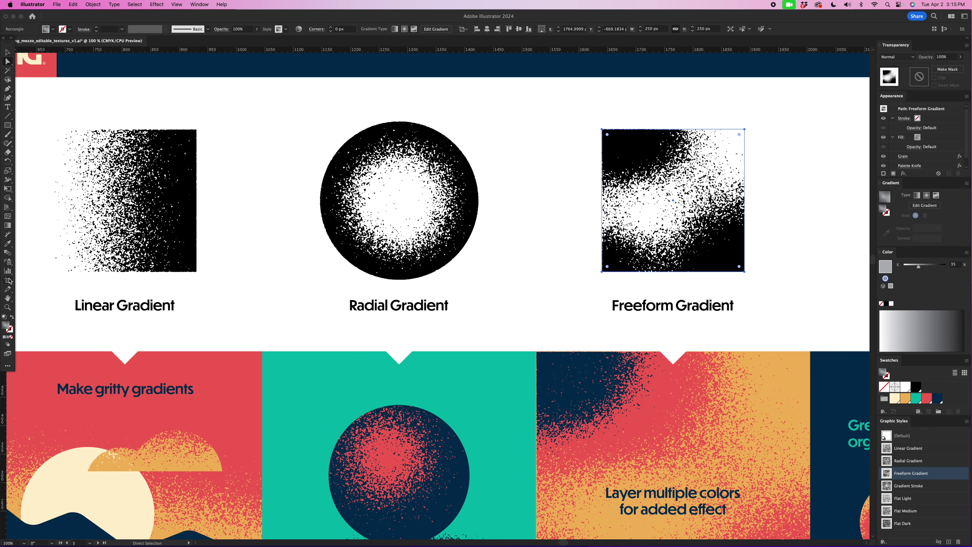
left_click(8, 225)
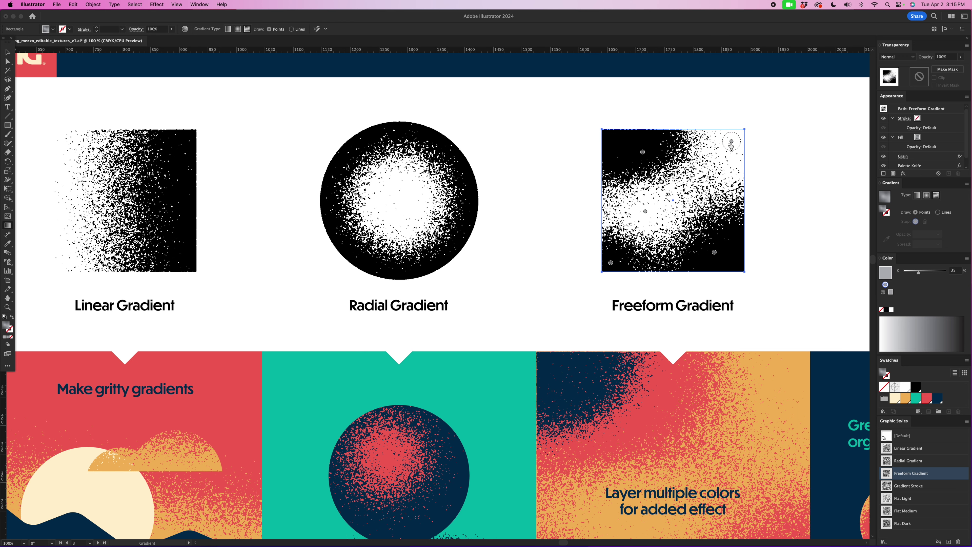
left_click(642, 152)
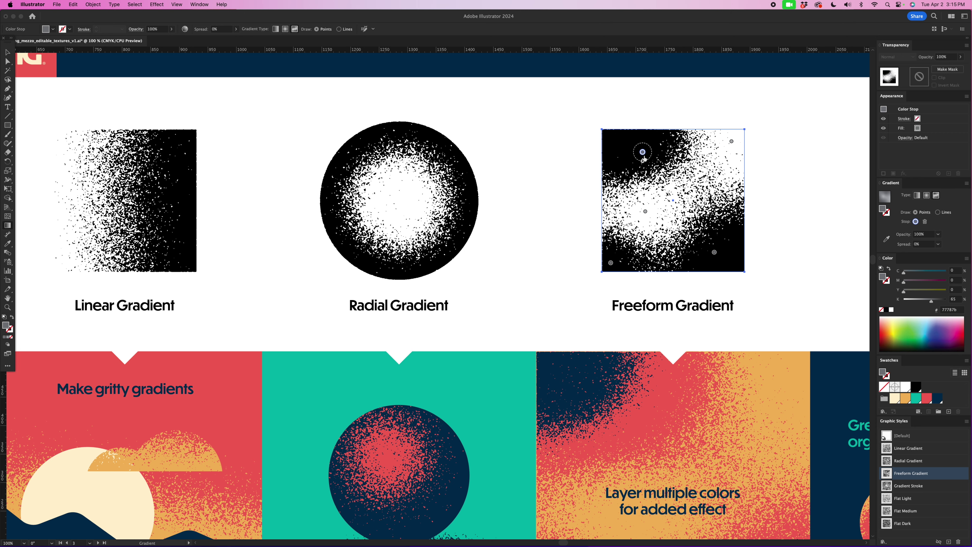
Move the freeform gradient's dark upper-left point toward the square's edge, and shift the central light point slightly and widen its spread
left_click(645, 211)
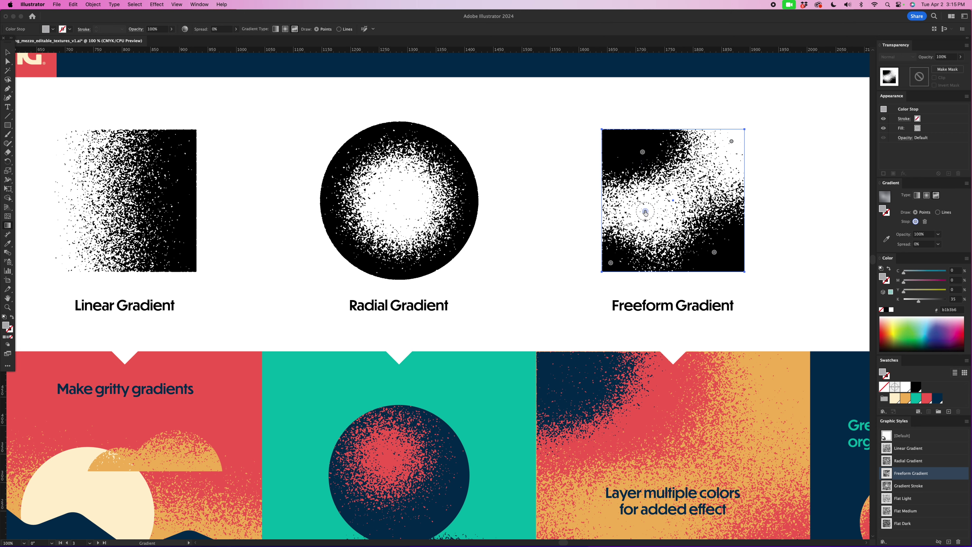
left_click(642, 152)
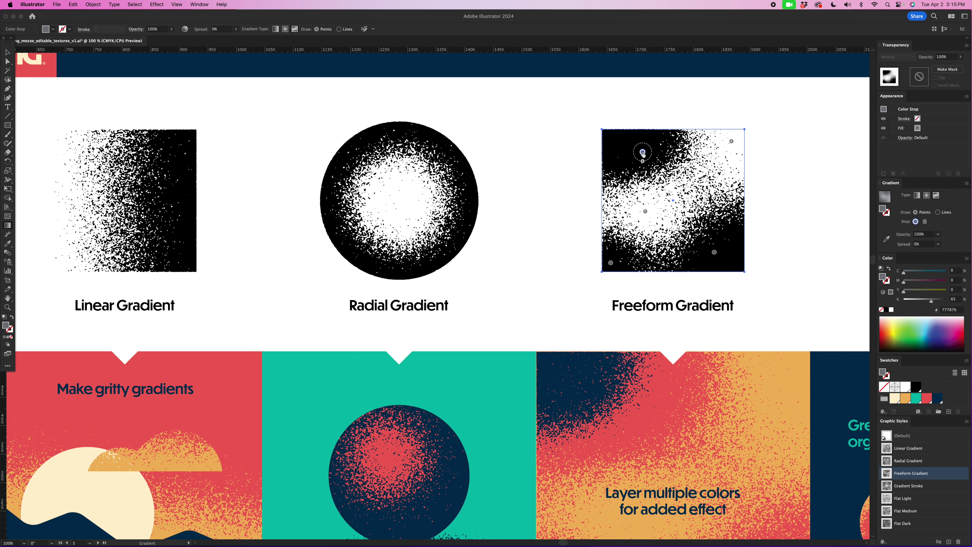
left_click_drag(643, 152, 623, 151)
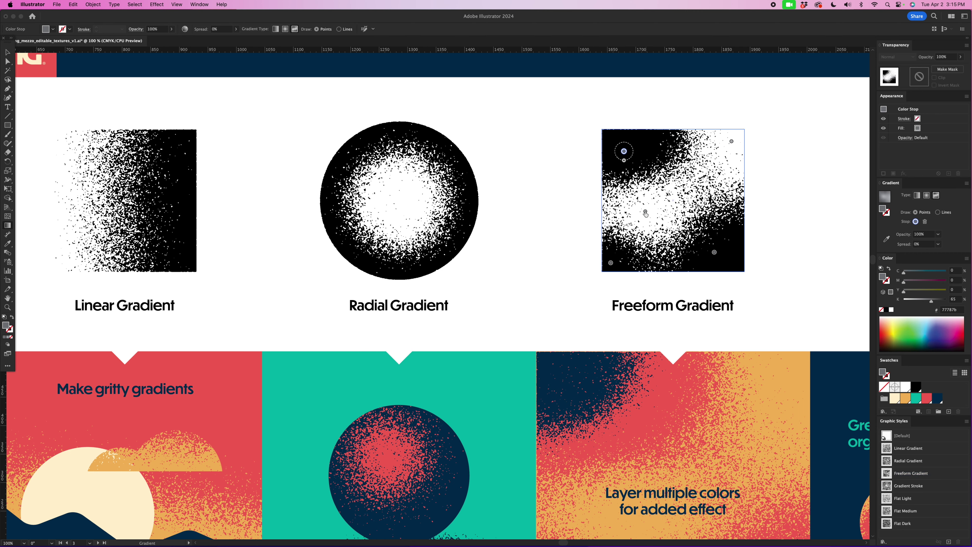
left_click_drag(645, 214, 657, 242)
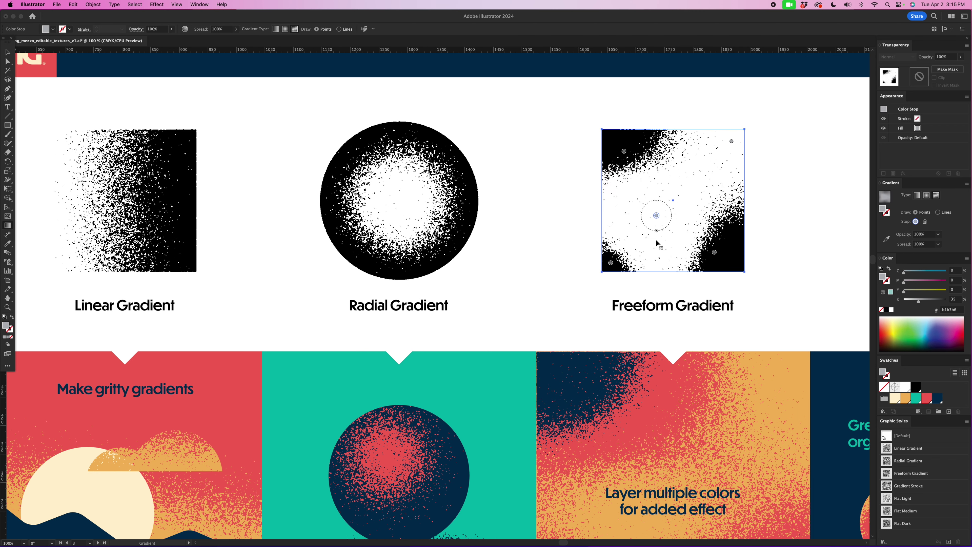
Select the Gradient Stroke curve with Direct Selection and shorten its lower direction handle to reshape the path
scroll(706, 211, "right", 5)
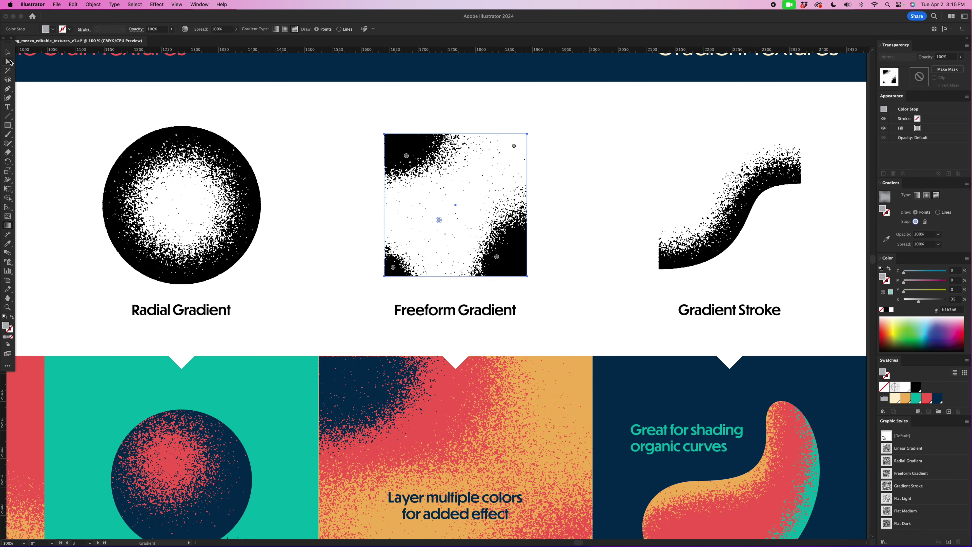
left_click(7, 61)
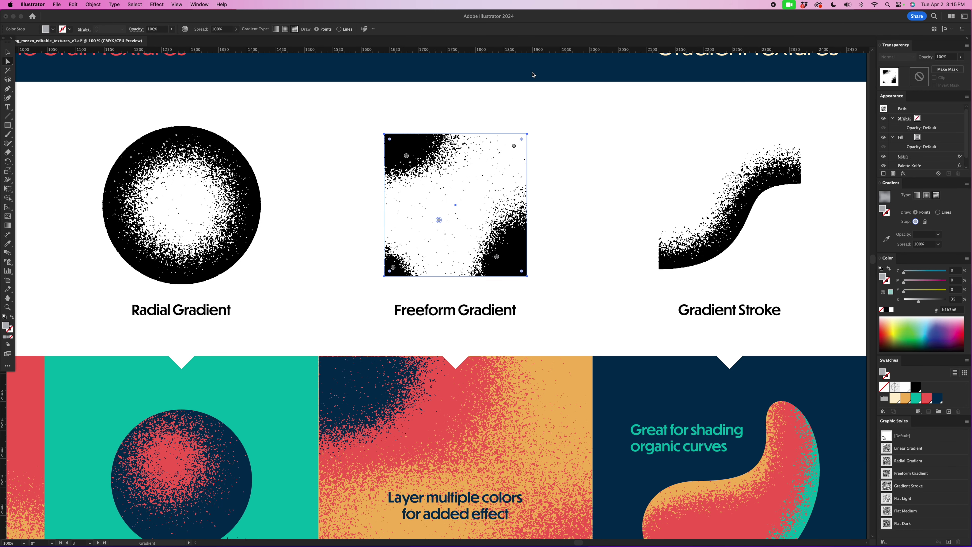
left_click(721, 220)
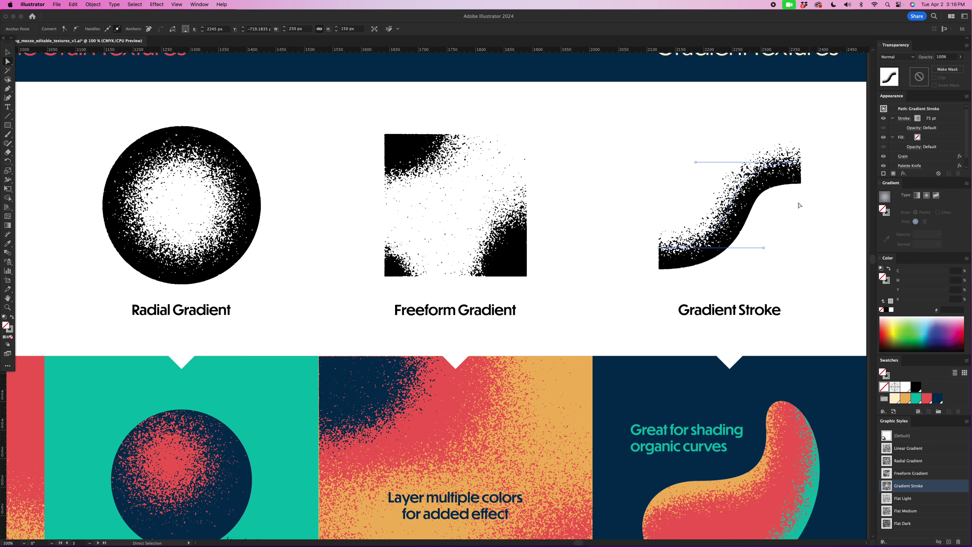
mouse_move(763, 248)
left_mouse_down()
mouse_move(733, 232)
mouse_move(752, 251)
left_mouse_up()
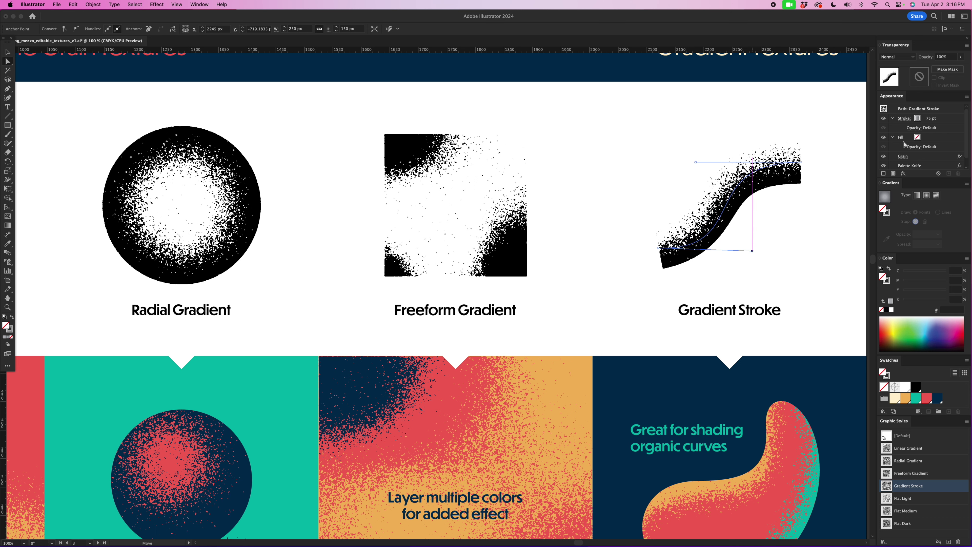
Temporarily hide the Palette Knife and Grain effects on the Gradient Stroke curve to view the plain gradient, and show both again
left_click(883, 166)
left_click(884, 157)
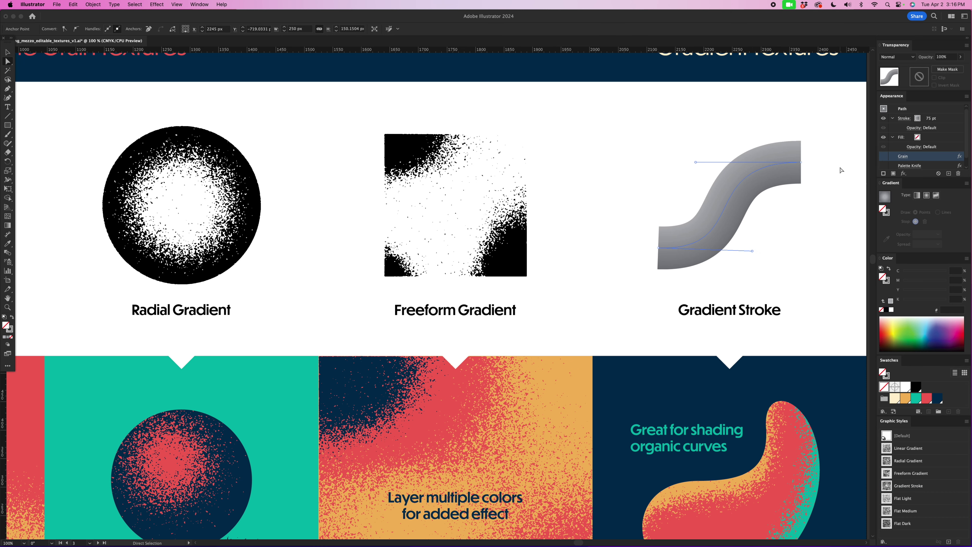
left_click(884, 166)
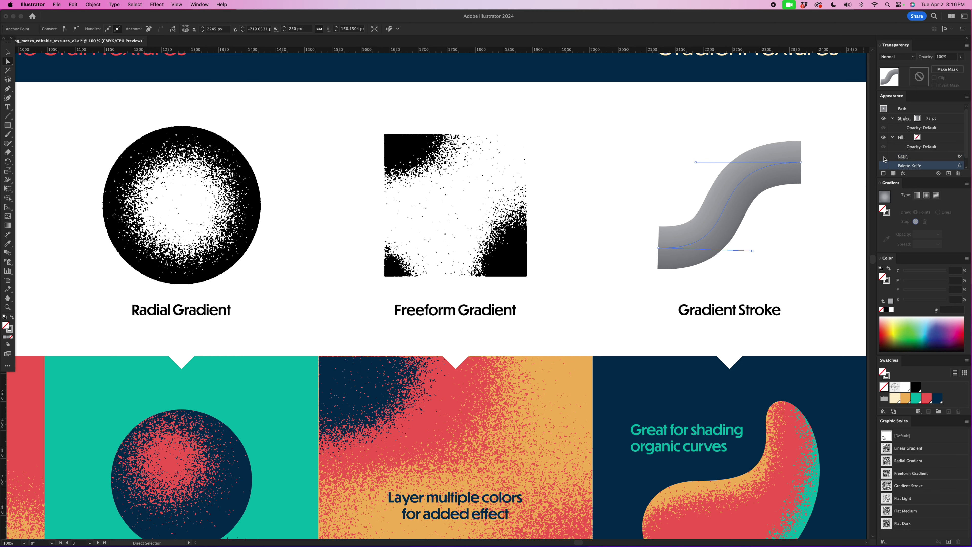
left_click(884, 157)
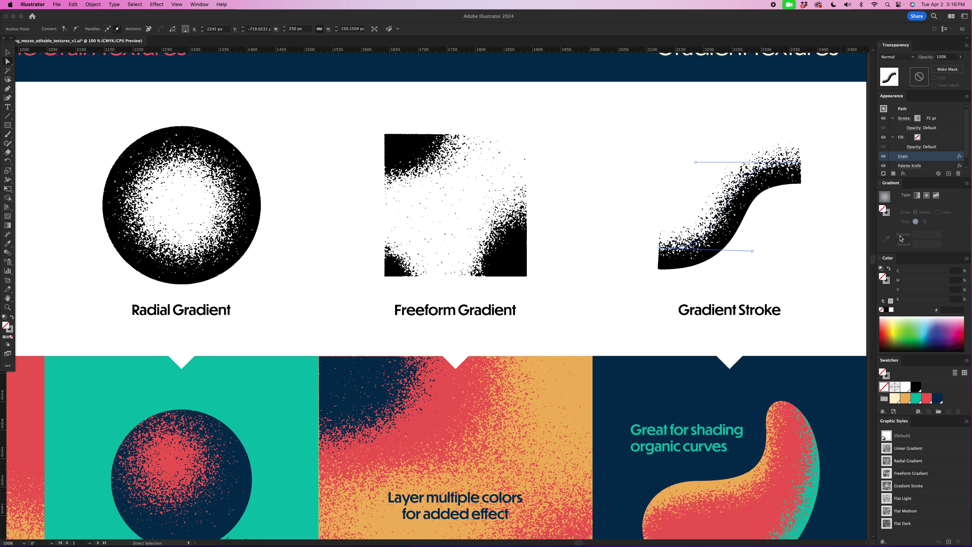
Reverse the curve's stroke gradient and apply the gradient along the stroke instead of across it
left_click(887, 214)
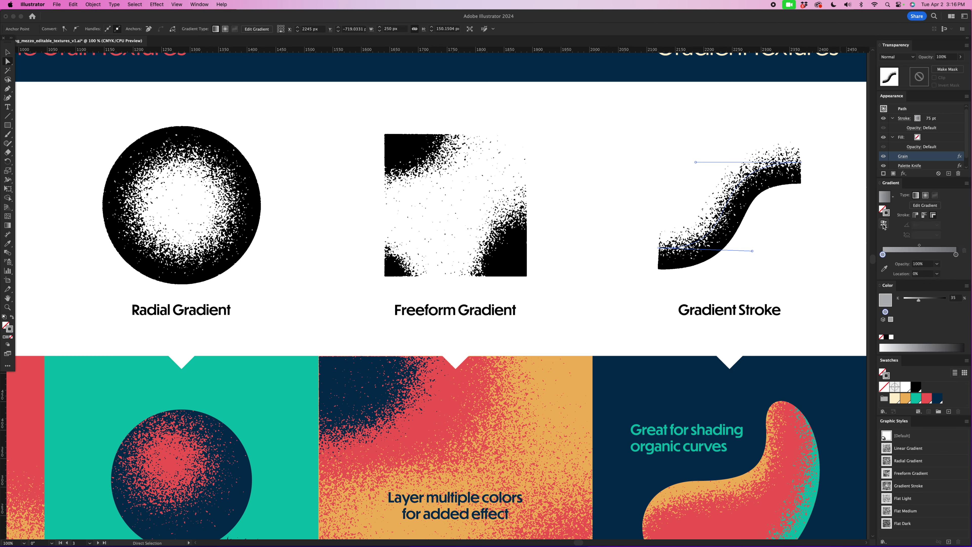
left_click(884, 225)
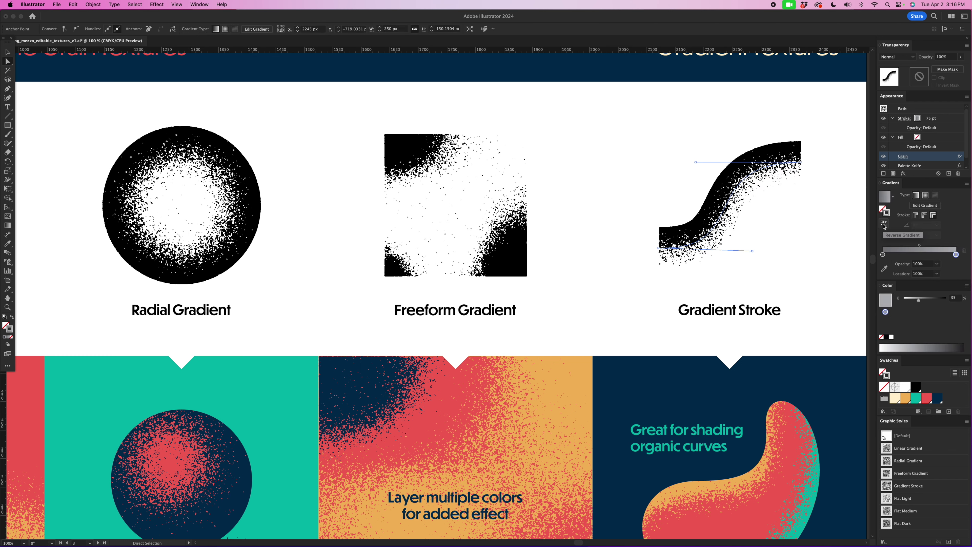
left_click(925, 215)
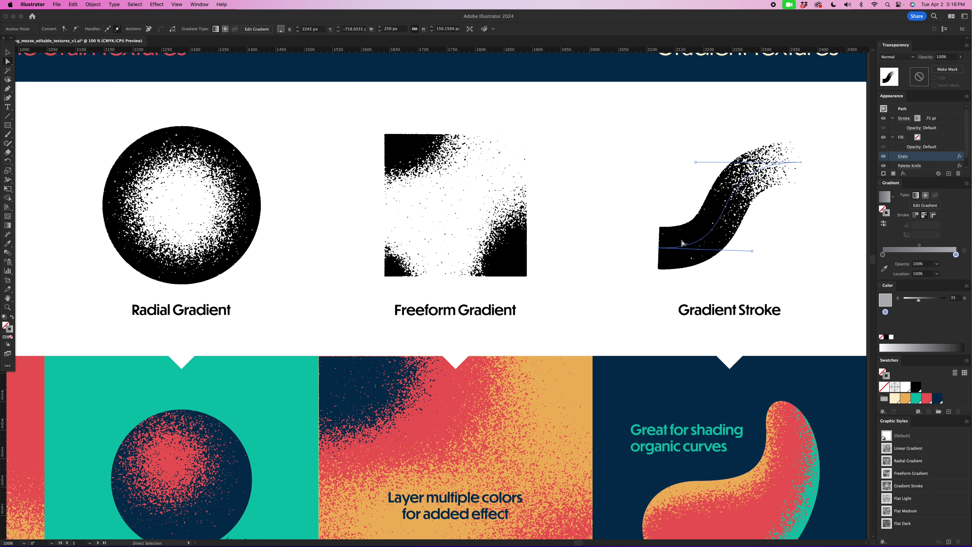
Select the teal shading shape of the organic curve illustration and enter its opacity mask
scroll(681, 242, "down", 5)
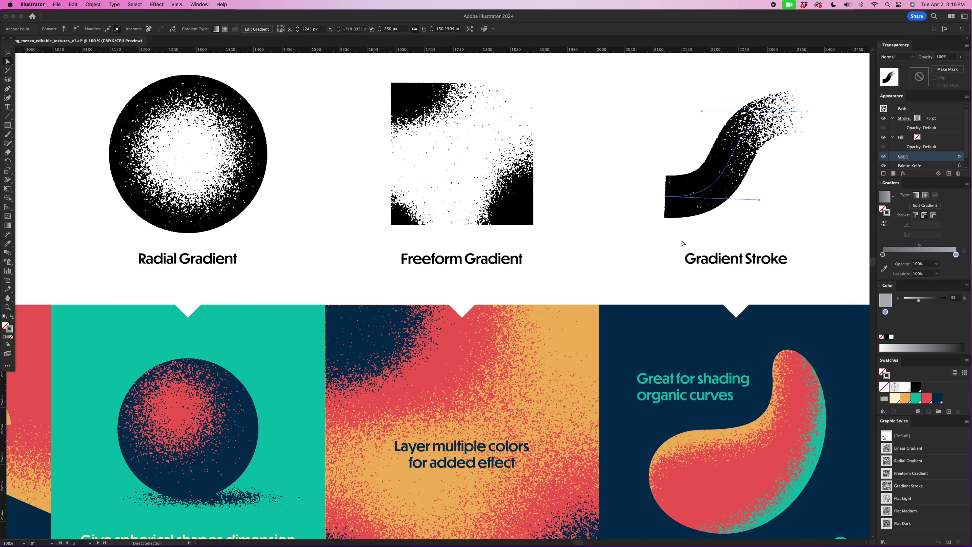
scroll(681, 242, "right", 5)
scroll(682, 242, "down", 3)
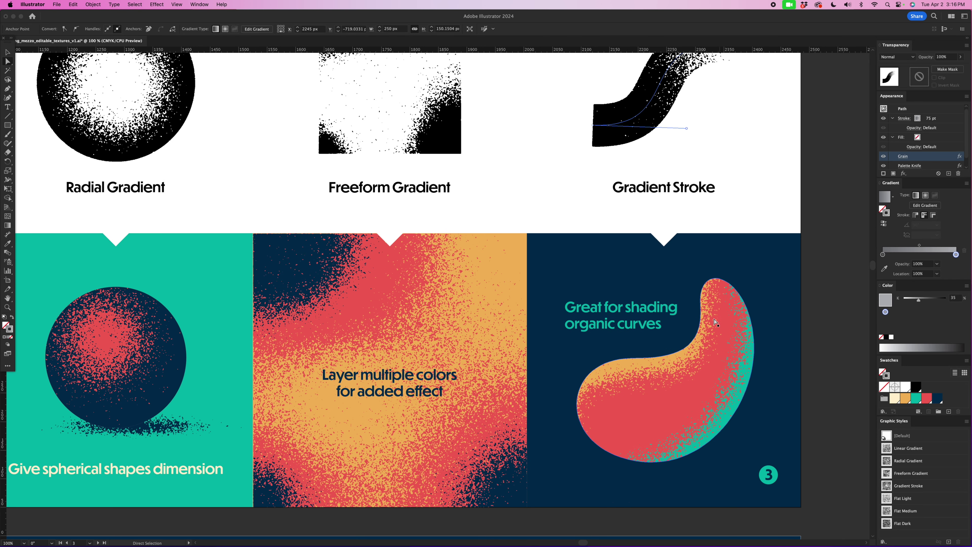
left_click(707, 308)
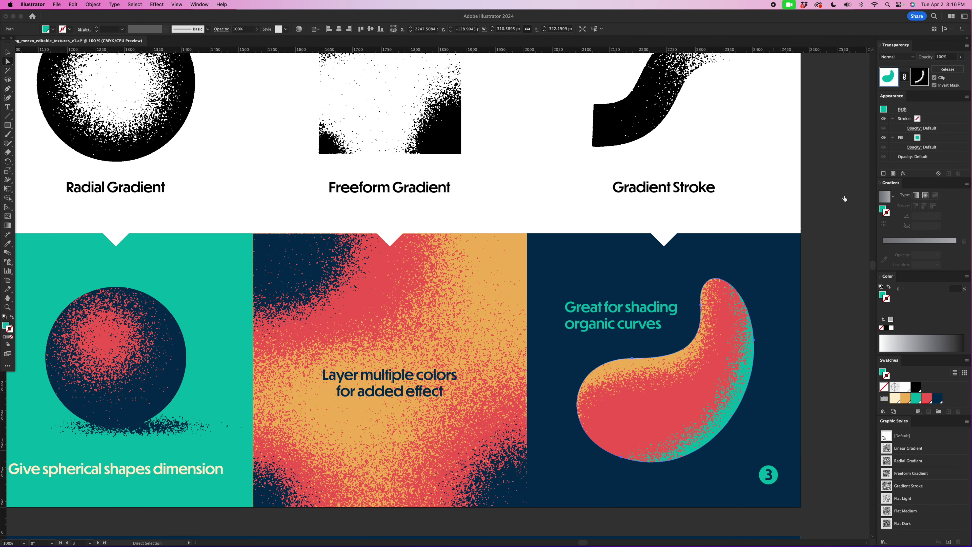
left_click(920, 77)
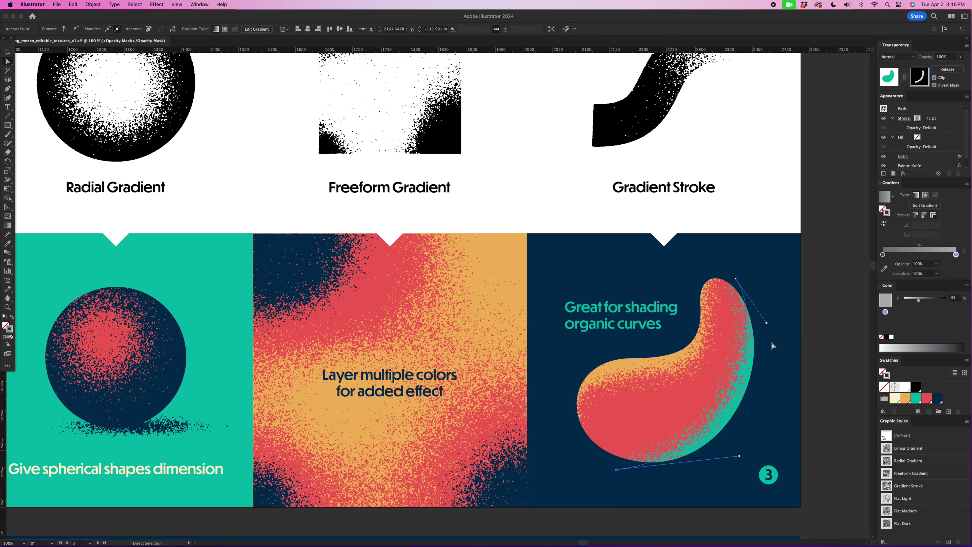
Reshape the mask's gradient stroke by moving its lower end point up and inward and extending that point's direction handle
left_click(735, 279)
left_click_drag(616, 469, 595, 452)
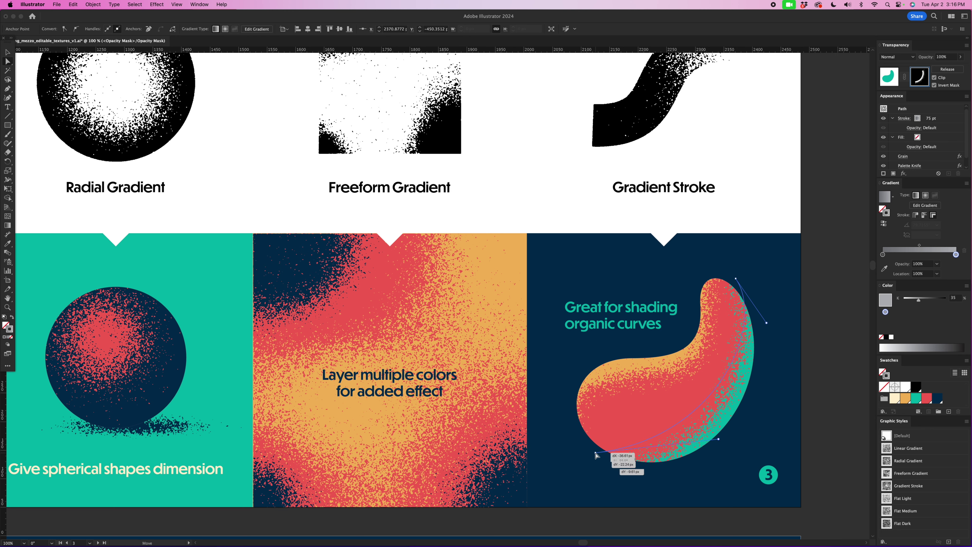
left_click_drag(719, 441, 749, 464)
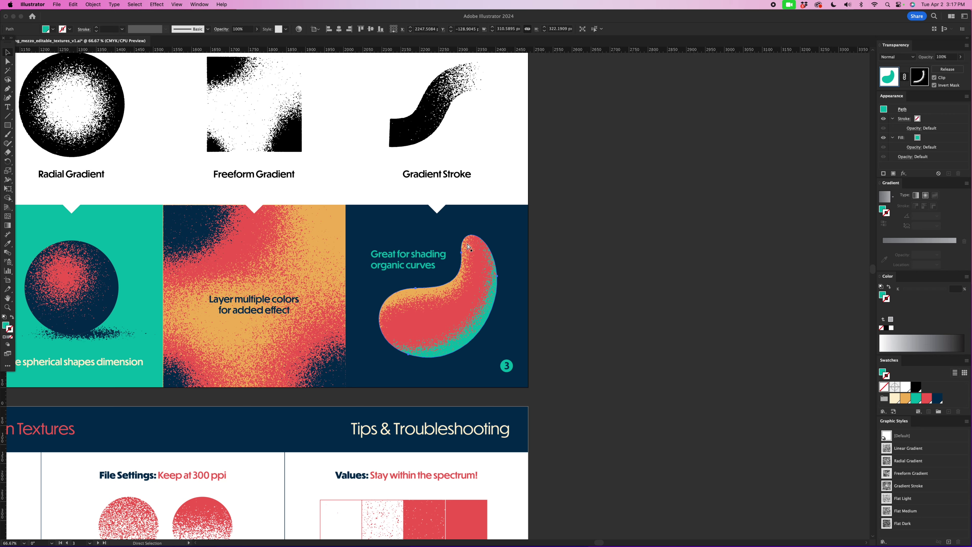
Select the grayscale gradient texture square under Step 1 of the Colorizing & Masking Instructions page
key("super+minus")
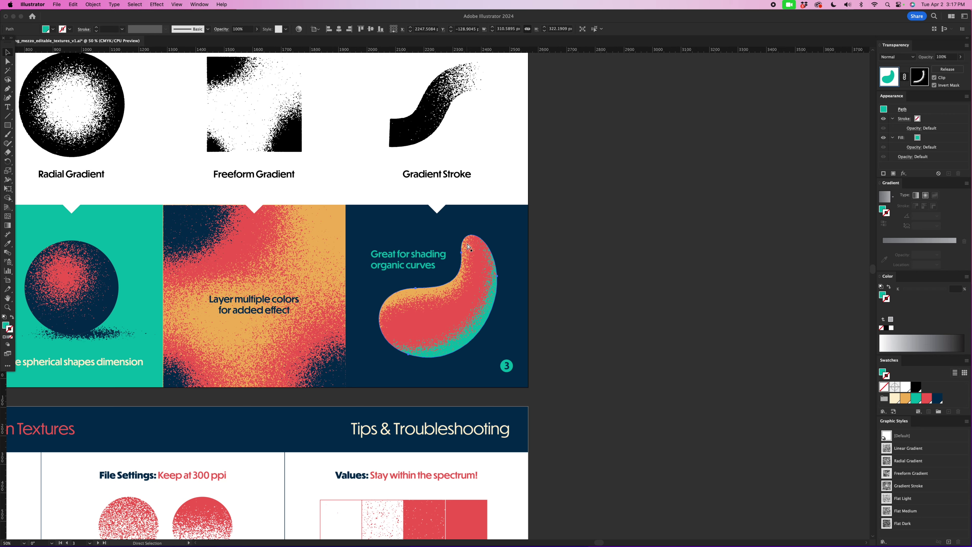
scroll(421, 237, "left", 5)
scroll(419, 234, "left", 10)
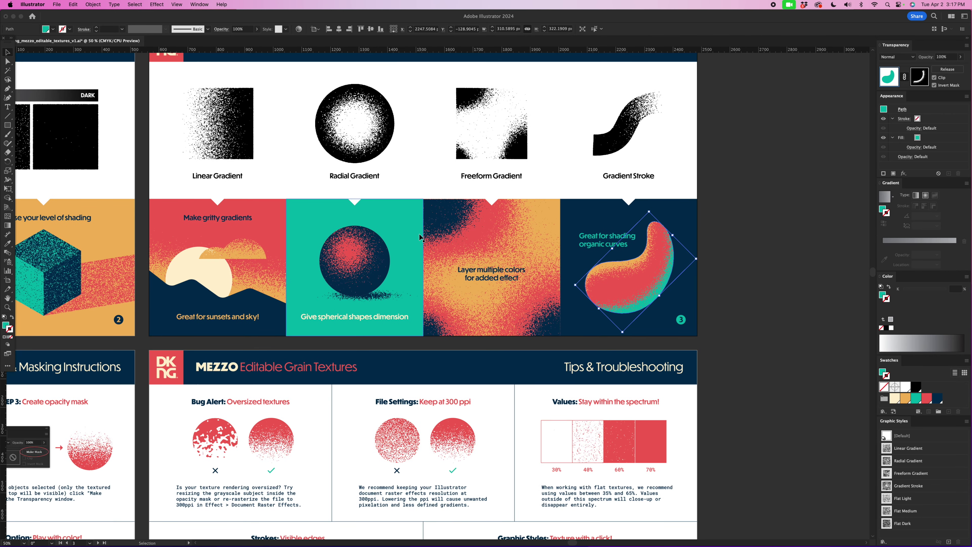
scroll(419, 233, "left", 10)
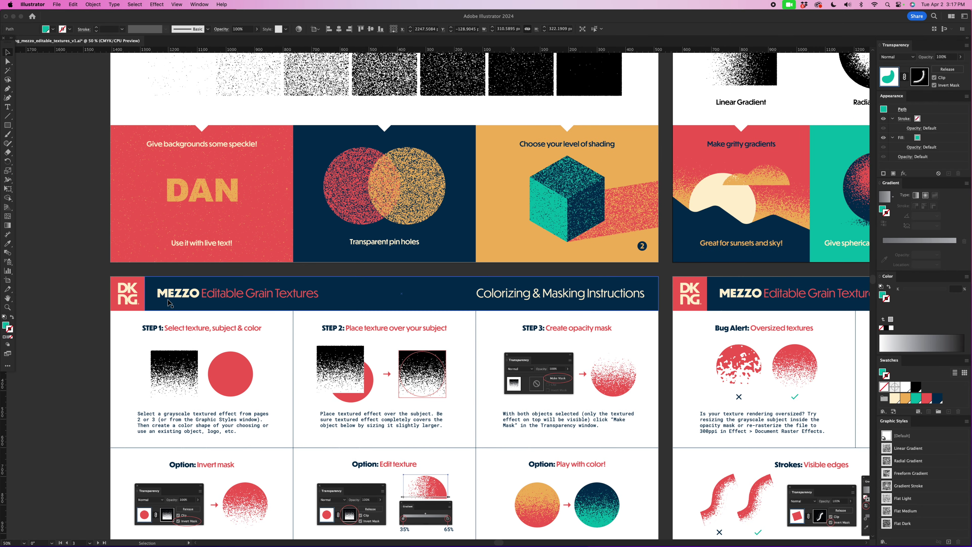
scroll(338, 194, "down", 5)
scroll(338, 194, "left", 3)
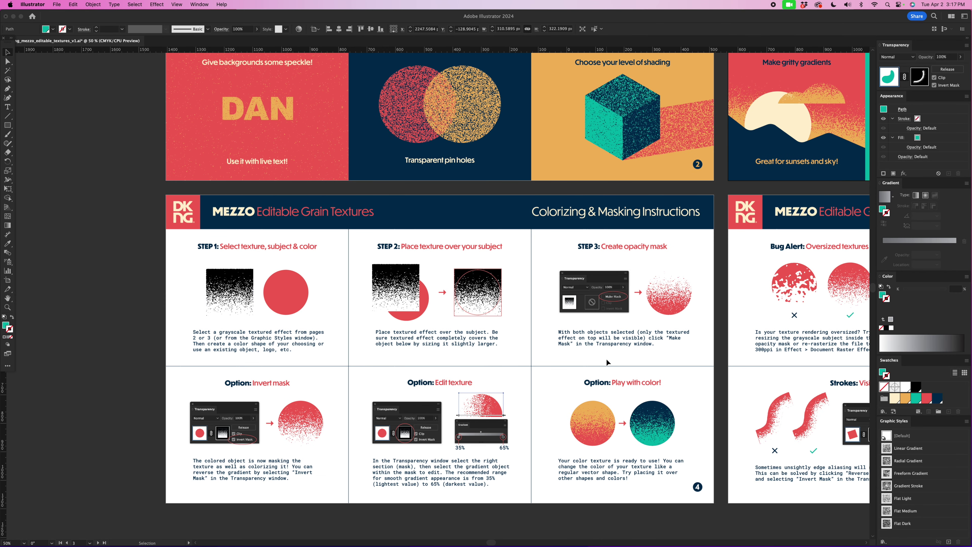
left_click(232, 291)
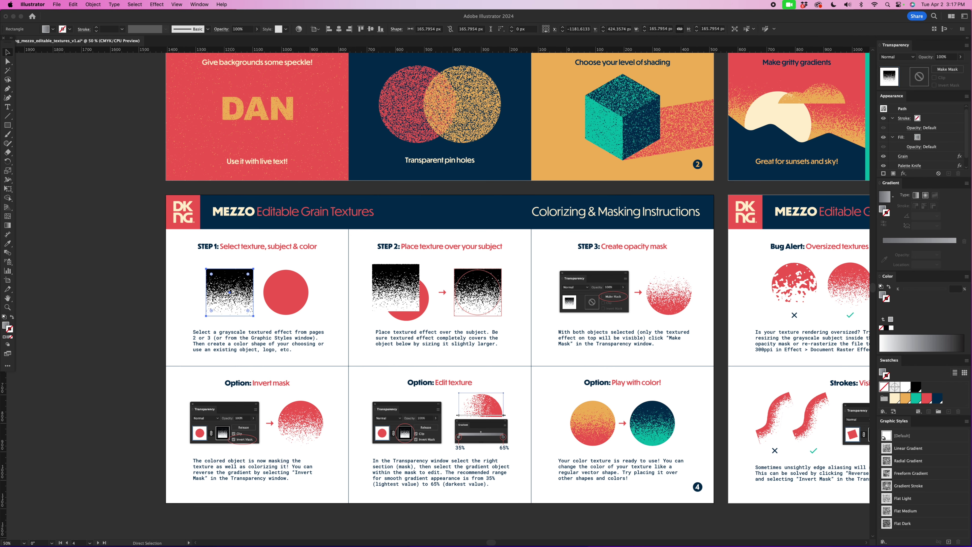
key("super+equal")
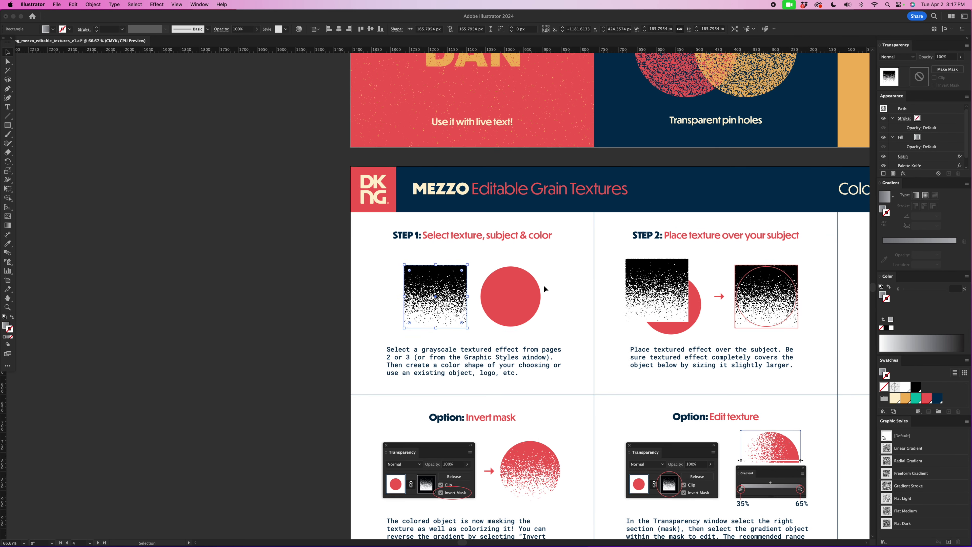
scroll(543, 285, "right", 5)
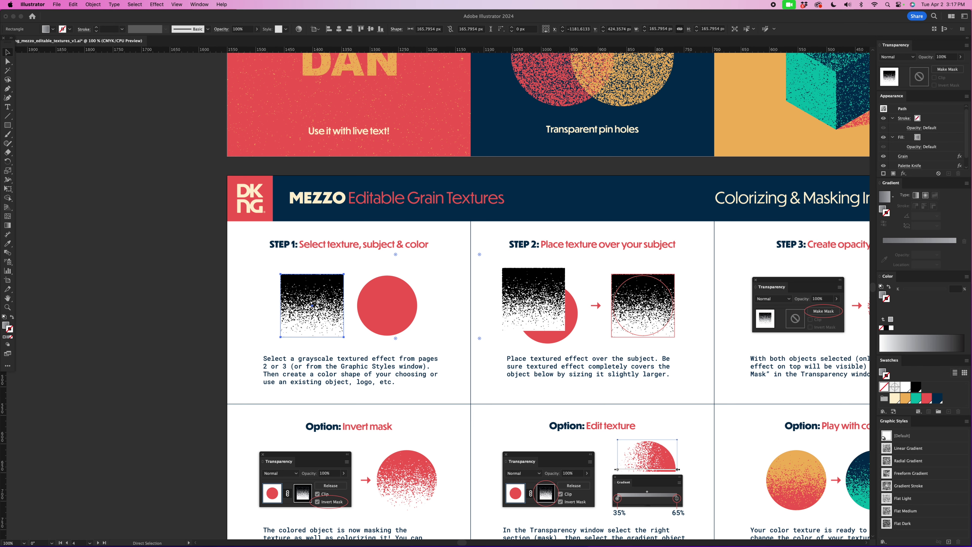
key("super+equal")
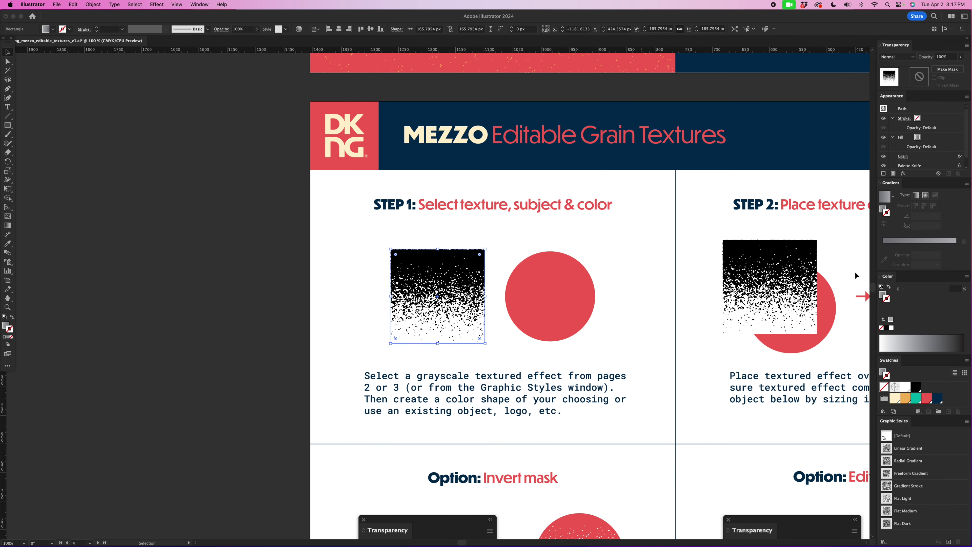
Preview the Step 1 texture square without its Grain and Palette Knife effects, and turn both effects back on
left_click(886, 157)
left_click(884, 166)
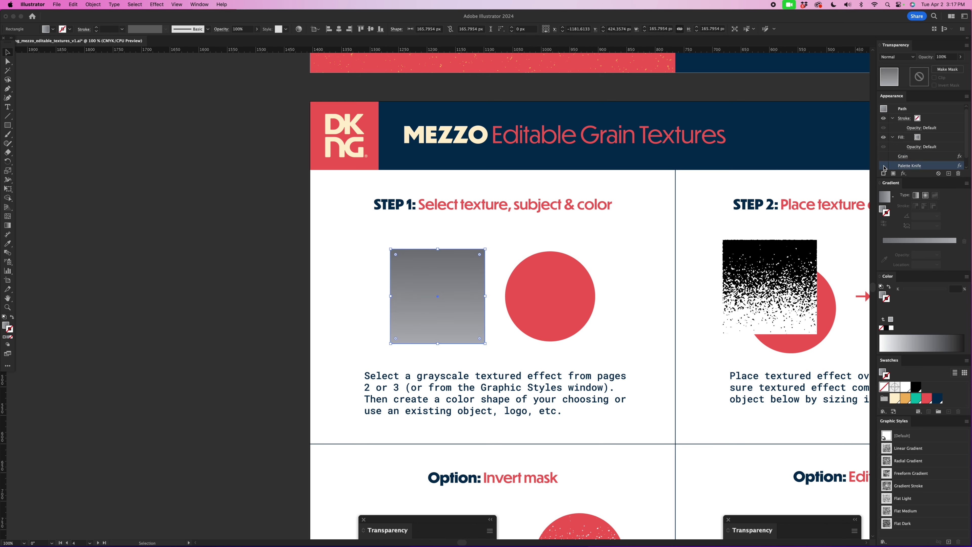
left_click(884, 158)
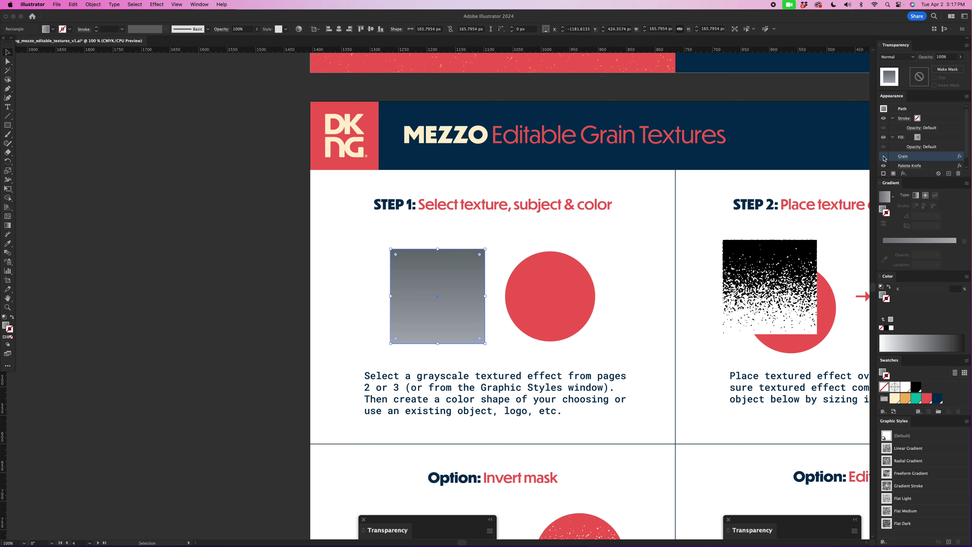
left_click(884, 156)
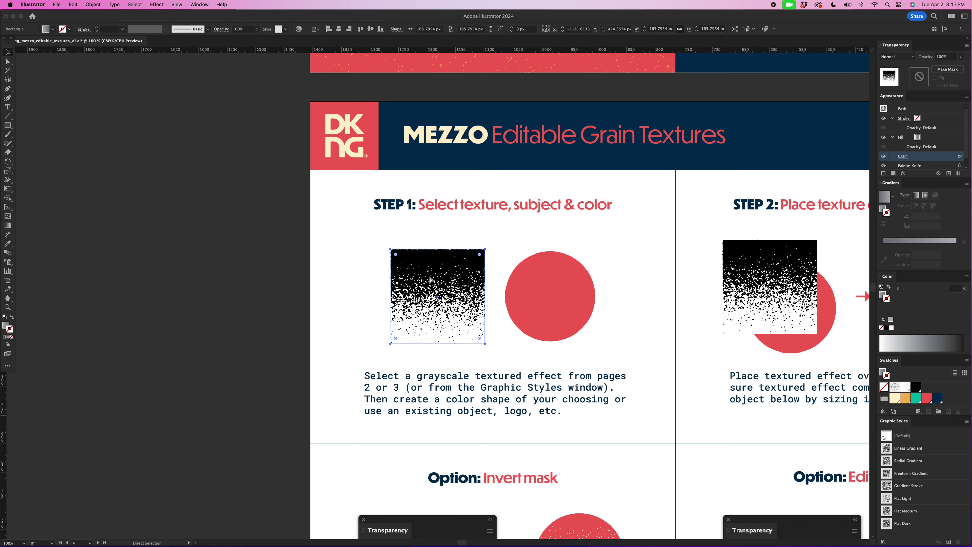
Move the Step 1 texture square over the red circle so it fully covers it
left_click_drag(440, 274, 548, 276)
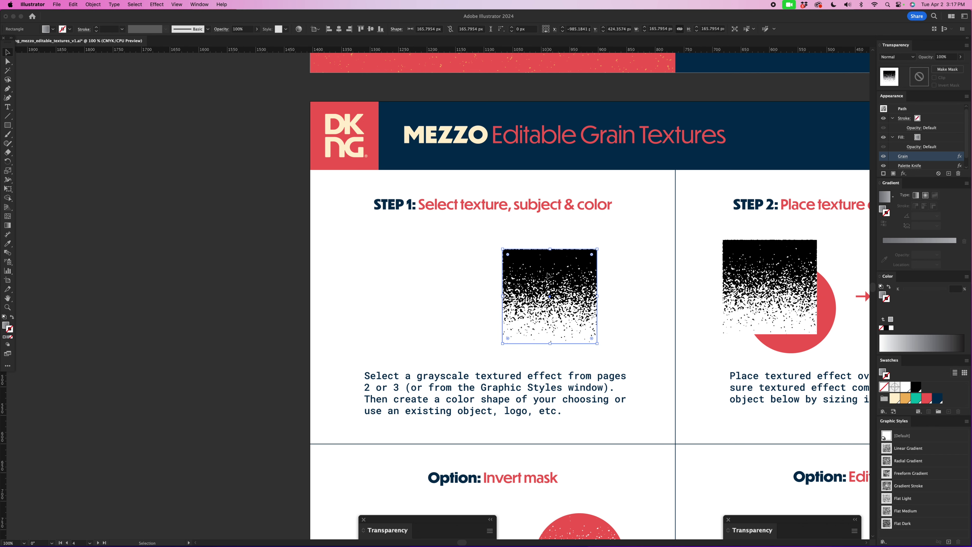
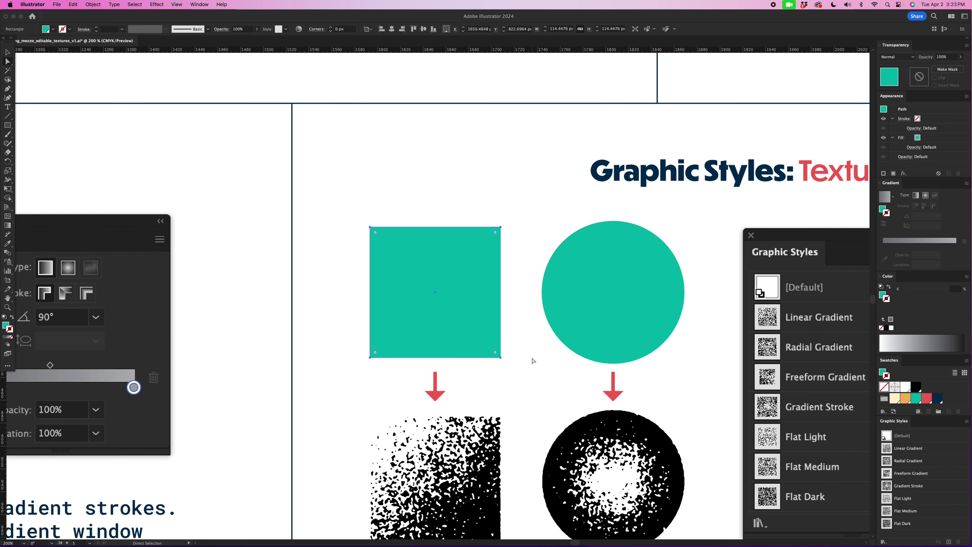
Apply the Linear Gradient graphic style to the selected teal square in the Graphic Styles example
scroll(532, 358, "down", 4)
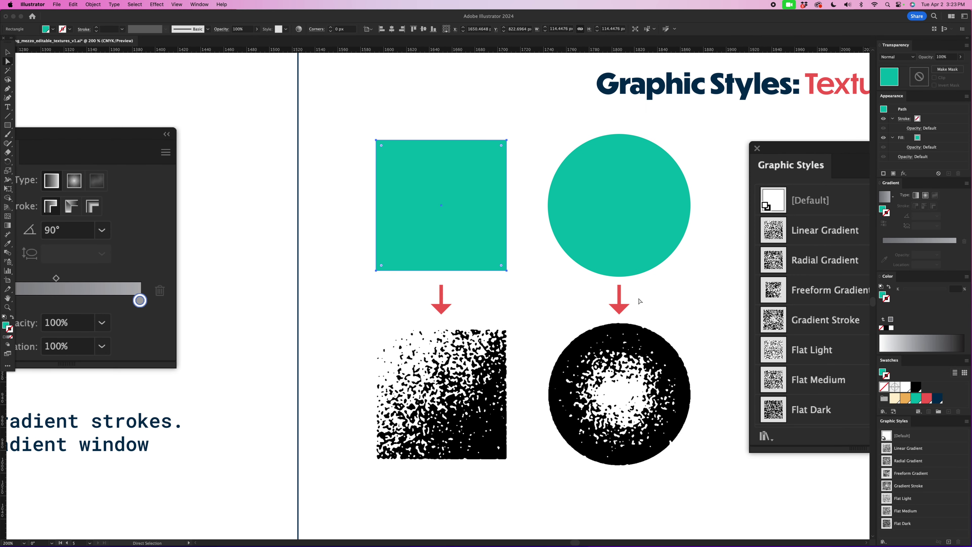
left_click(908, 449)
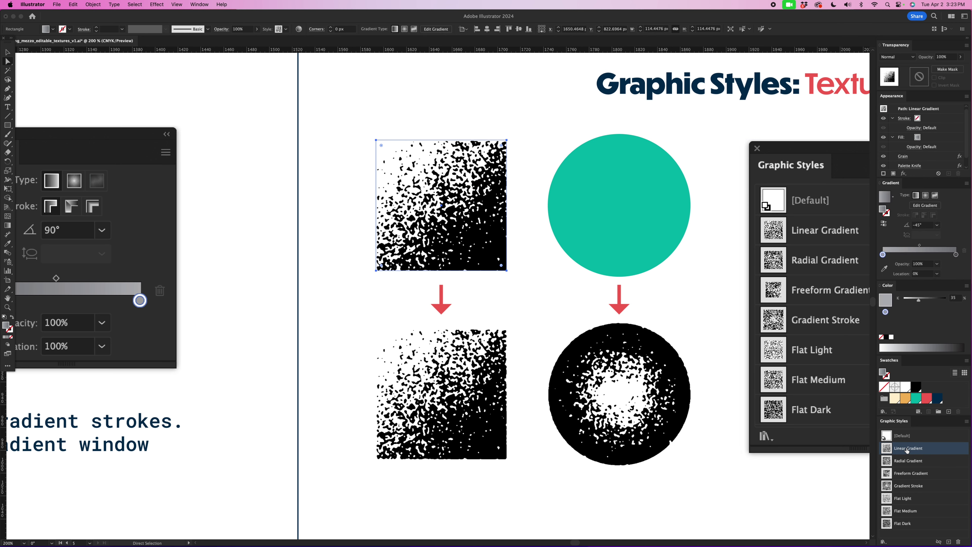
Try the Radial Gradient, Freeform Gradient and Gradient Stroke graphic styles on the square, rounding its corners and making them sharp again
left_click(912, 463)
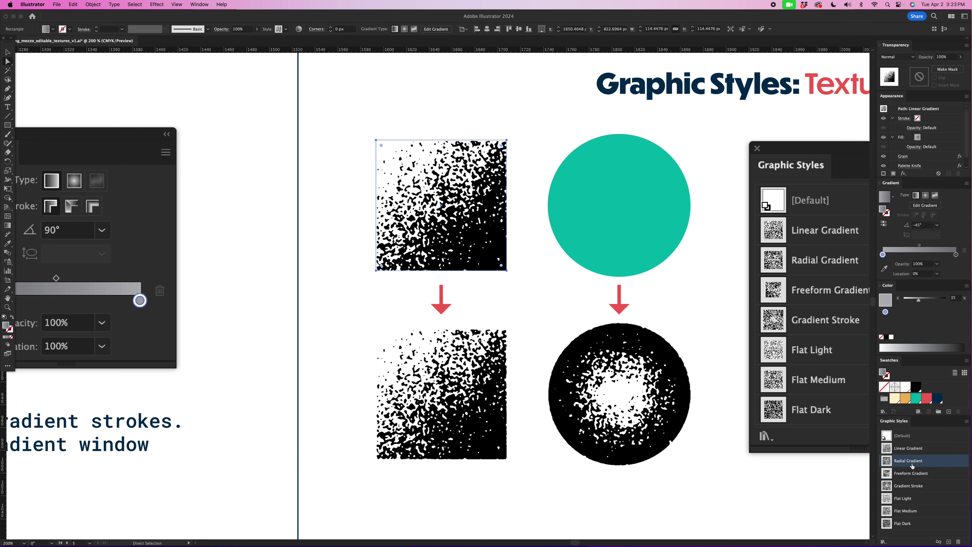
left_click(905, 475)
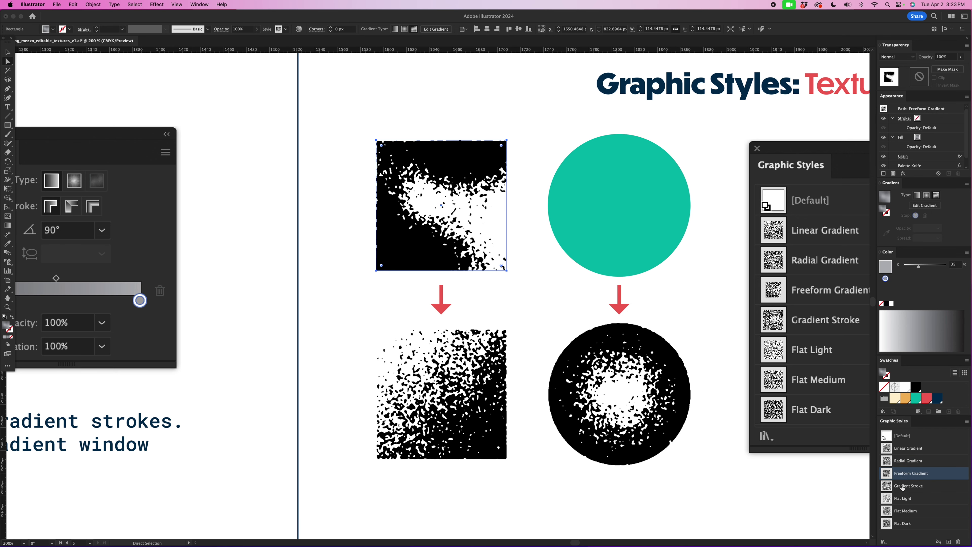
left_click(902, 486)
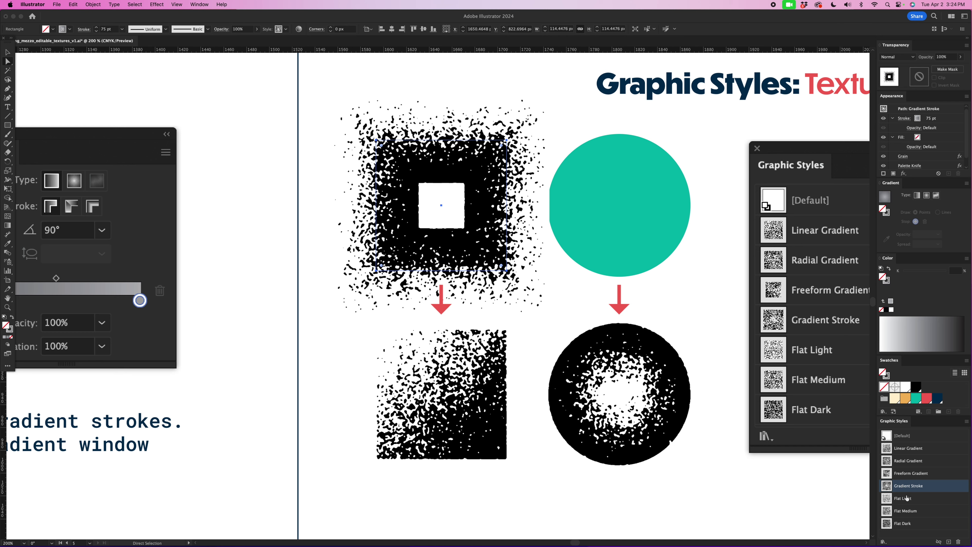
left_click_drag(500, 147, 472, 178)
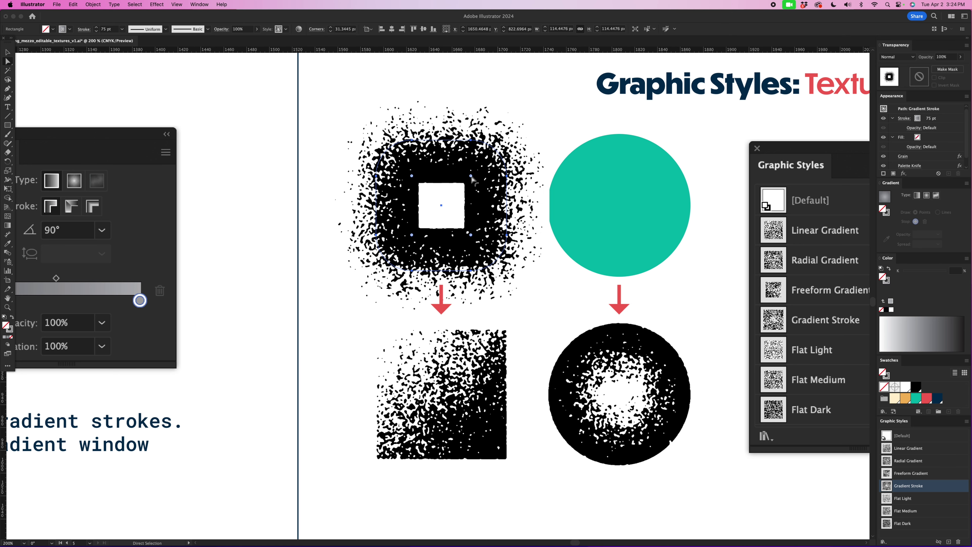
left_click_drag(411, 176, 379, 136)
Apply the Flat Light, Flat Medium and Flat Dark graphic styles to the square in turn, ending on Flat Dark
left_click(904, 497)
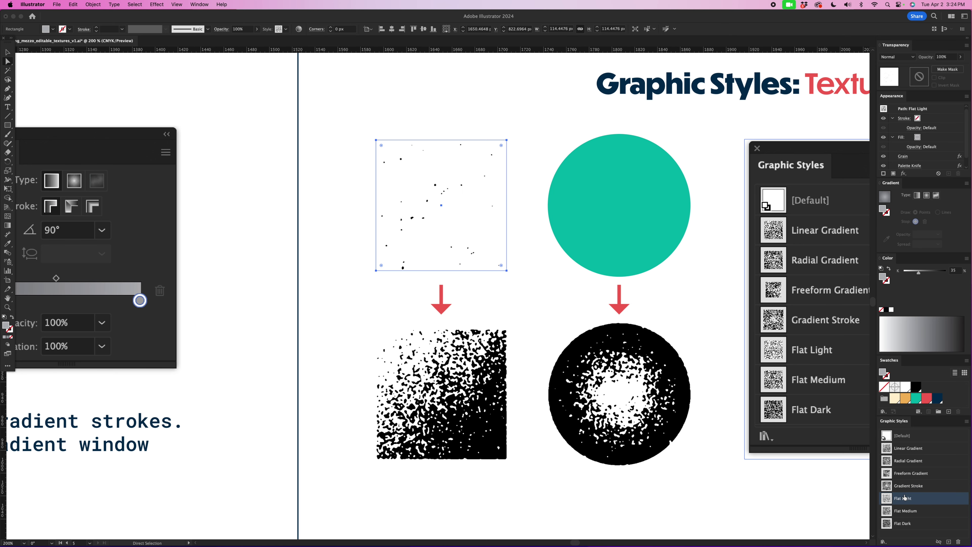
left_click(905, 512)
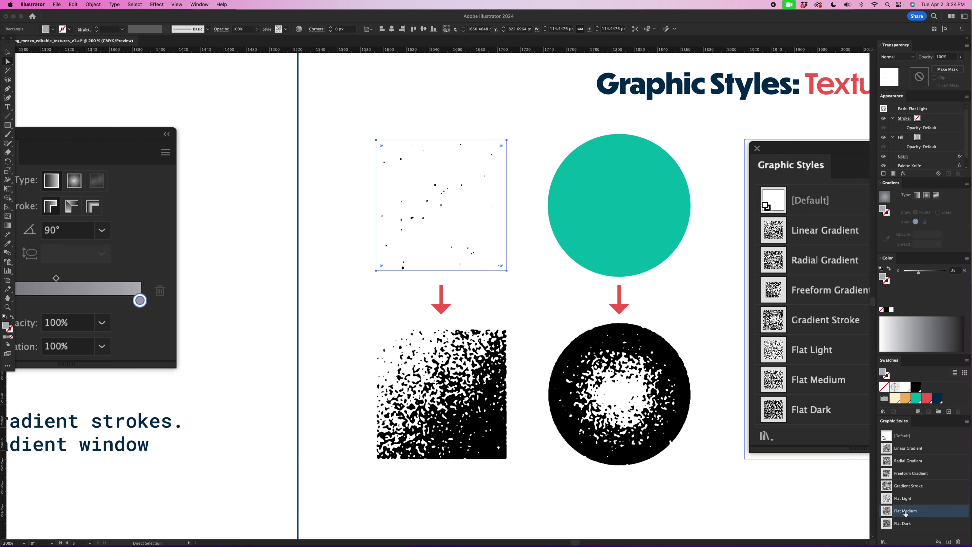
left_click(904, 524)
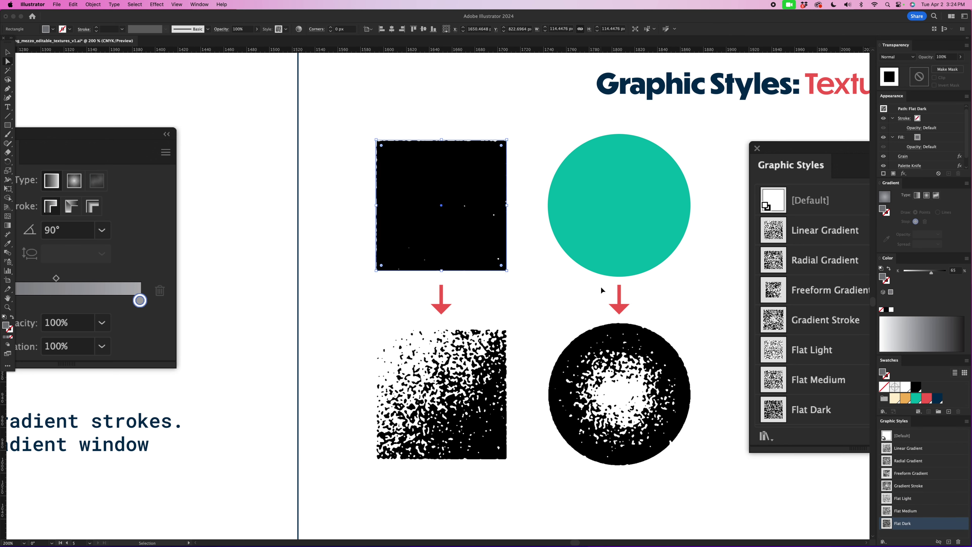
Select the navy sphere in the "Give spherical shapes dimension" example below Radial Gradient
key("super+minus")
key("super+minus")
key("super+minus")
key("super+minus")
scroll(503, 189, "left", 4)
scroll(504, 188, "up", 2)
scroll(504, 188, "left", 5)
scroll(503, 188, "up", 5)
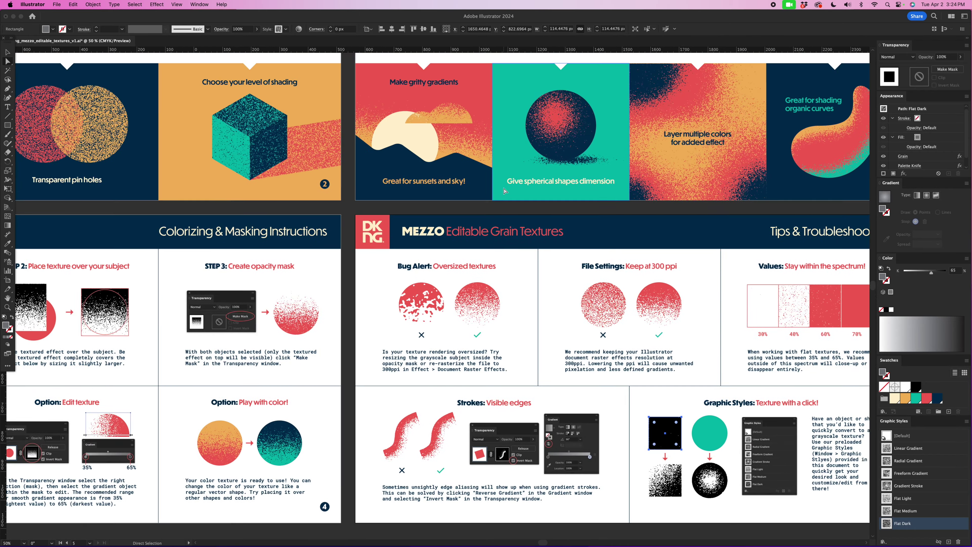
scroll(503, 188, "right", 6)
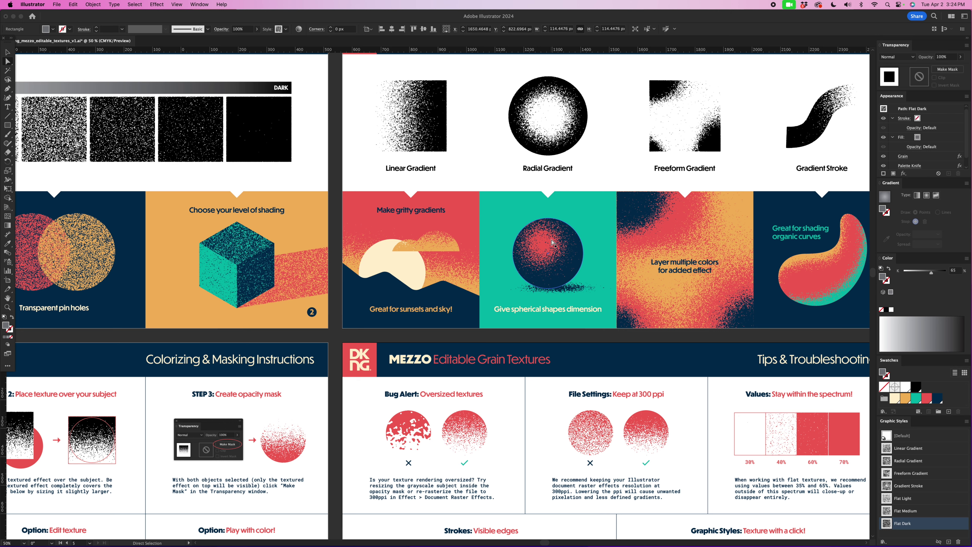
left_click(553, 241)
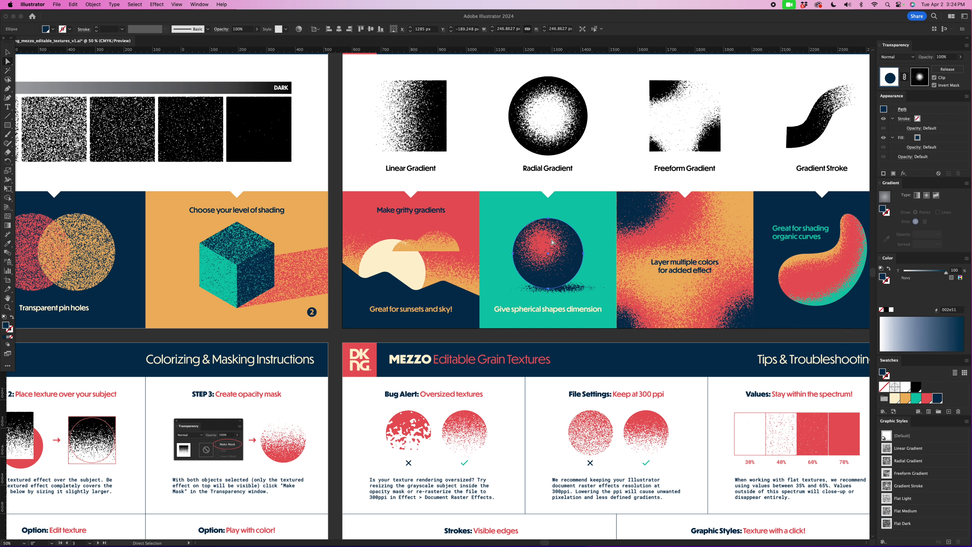
key("super+equal")
key("super+equal")
key("super+equal")
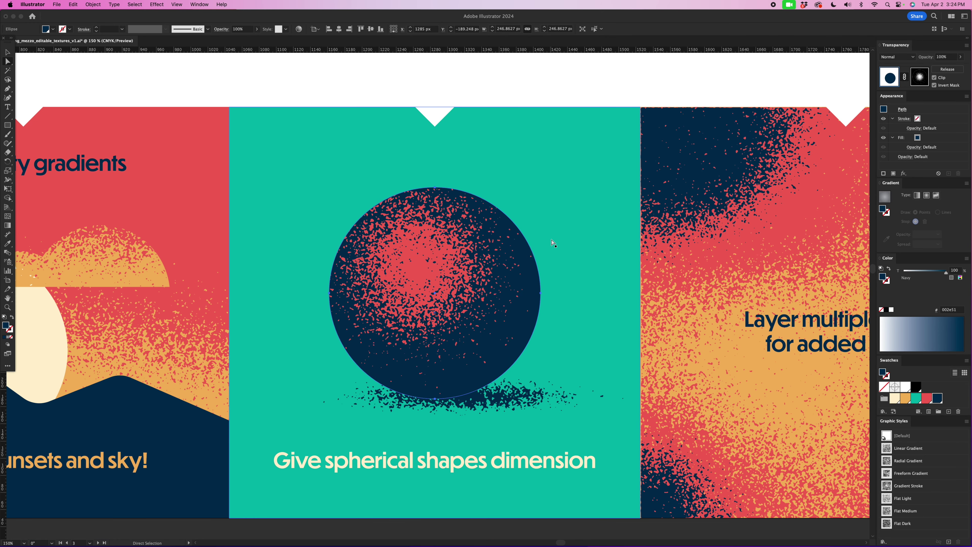
scroll(490, 222, "down", 1)
scroll(490, 222, "left", 1)
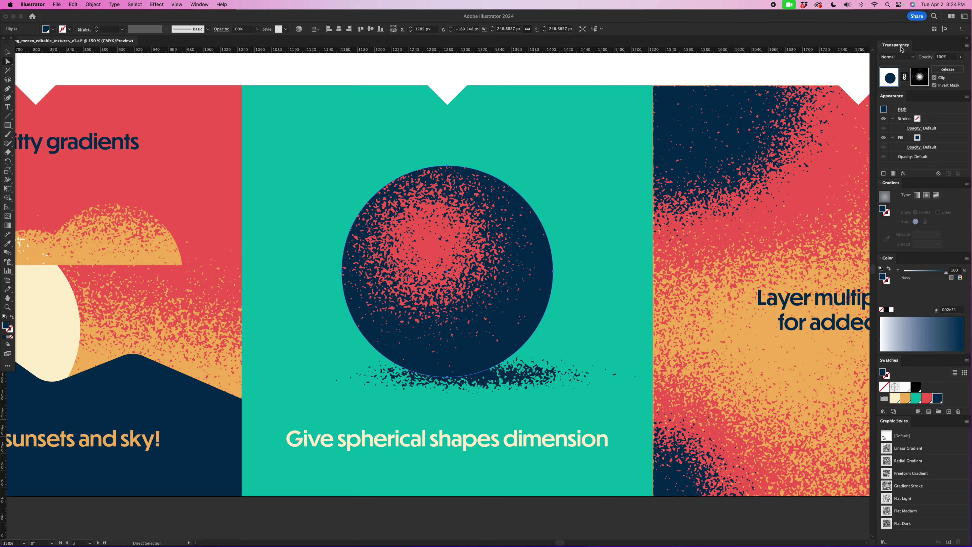
Enlarge the radial gradient circle in the sphere's opacity mask up and leftward to about 346 px wide, and return to the artwork
left_click(919, 77)
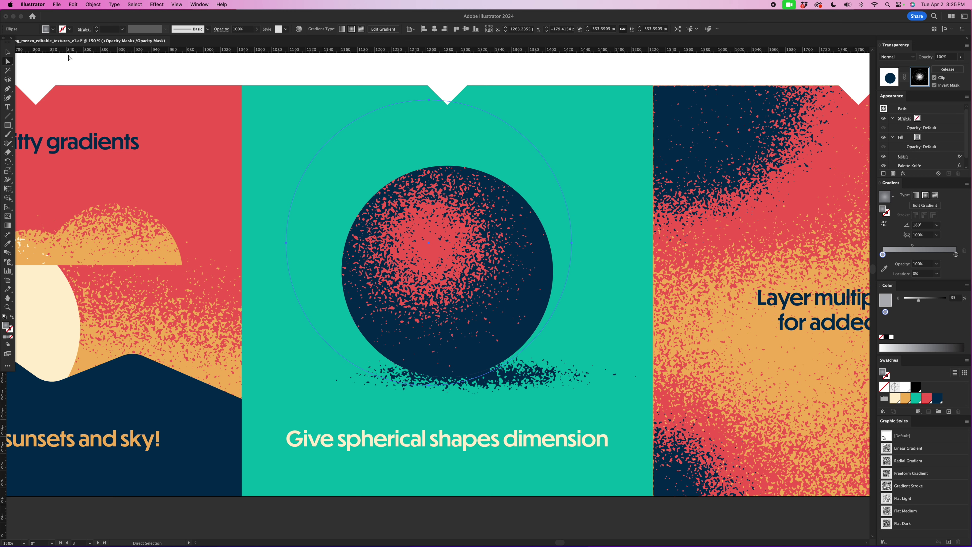
left_click(8, 52)
mouse_move(287, 100)
left_mouse_down()
mouse_move(320, 132)
mouse_move(272, 90)
left_mouse_up()
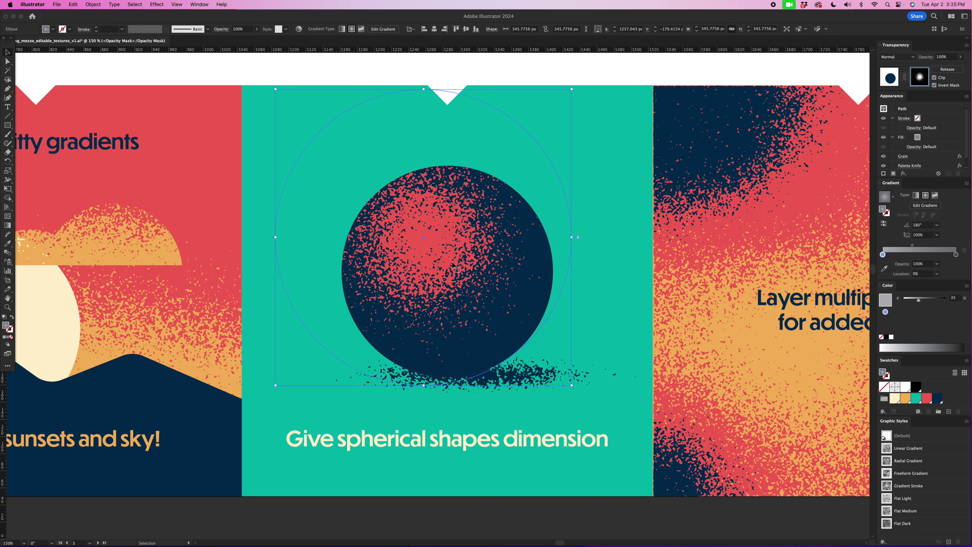
left_click(890, 78)
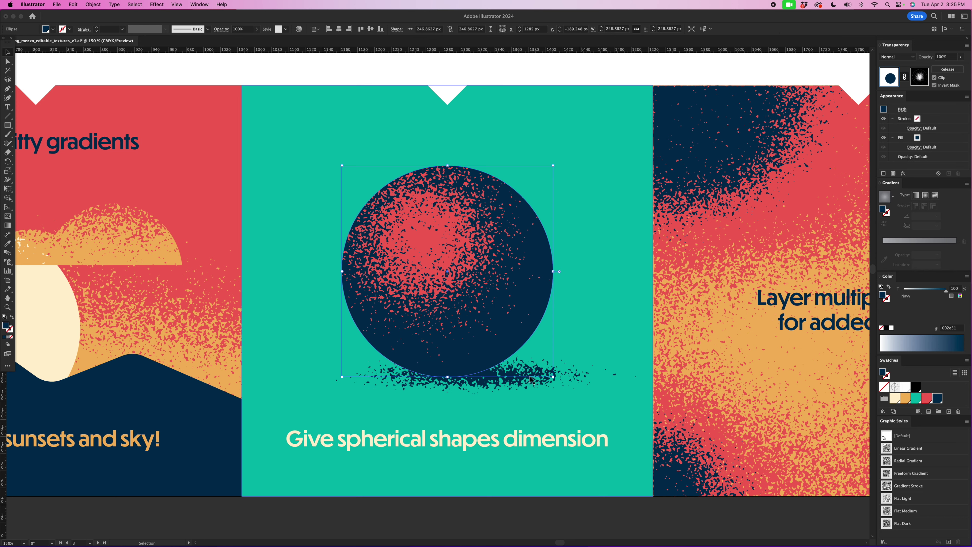
Move the sphere's grainy ground shadow about 11 px left and 11 px down
left_click(574, 380)
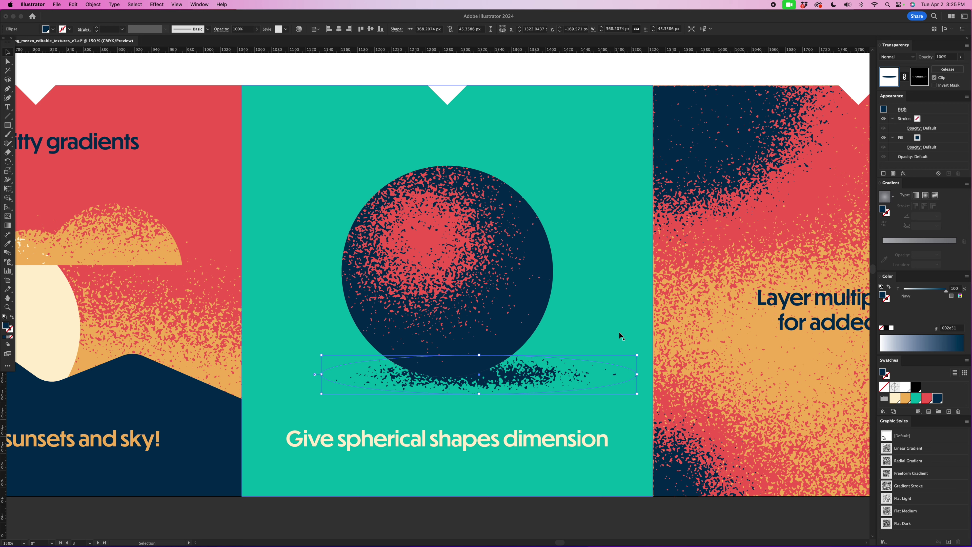
mouse_move(526, 378)
left_mouse_down()
mouse_move(526, 407)
mouse_move(519, 390)
left_mouse_up()
Shorten the gradient rectangle in the sunset cloud's opacity mask from its upper edge to about 94 px high, and return to the artwork
key("super+minus")
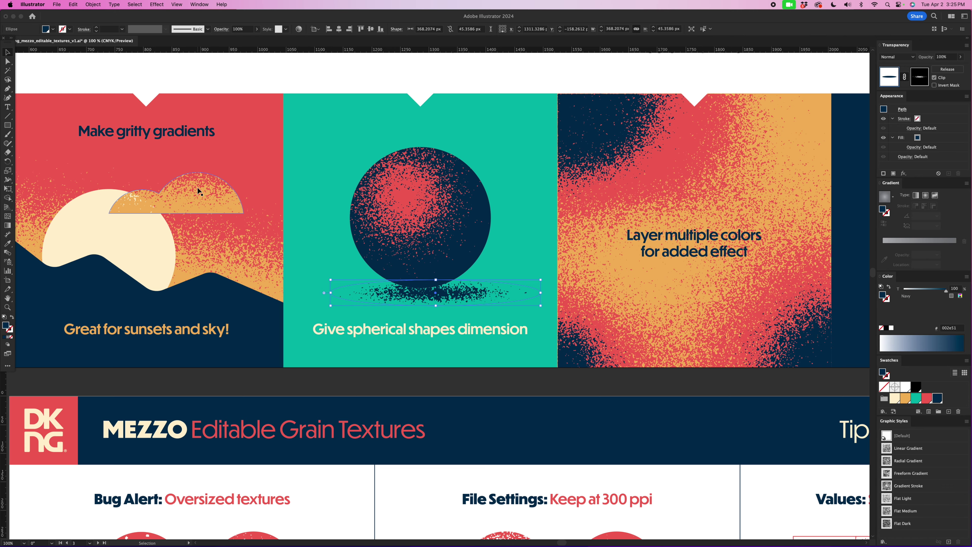
scroll(198, 191, "left", 3)
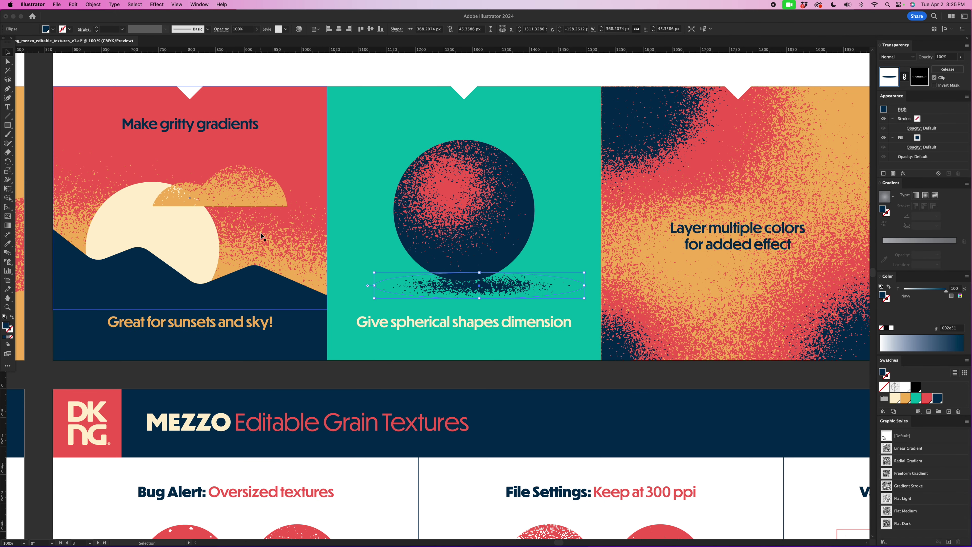
scroll(260, 231, "up", 4)
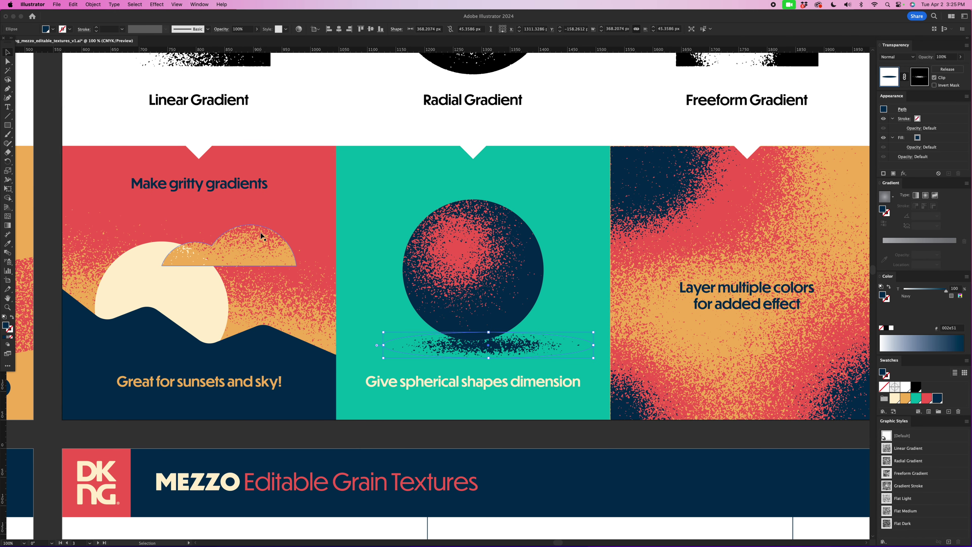
left_click(261, 250)
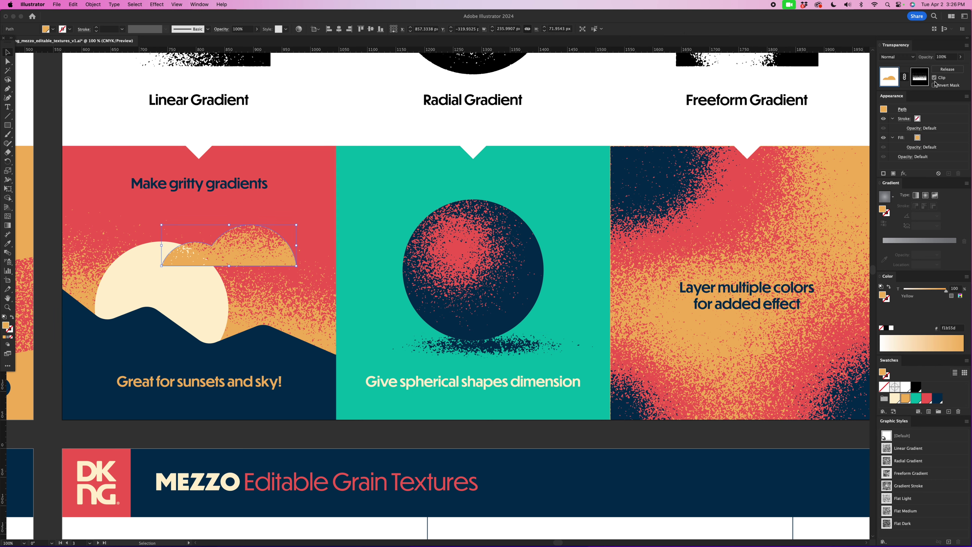
left_click(920, 78)
left_click(231, 234)
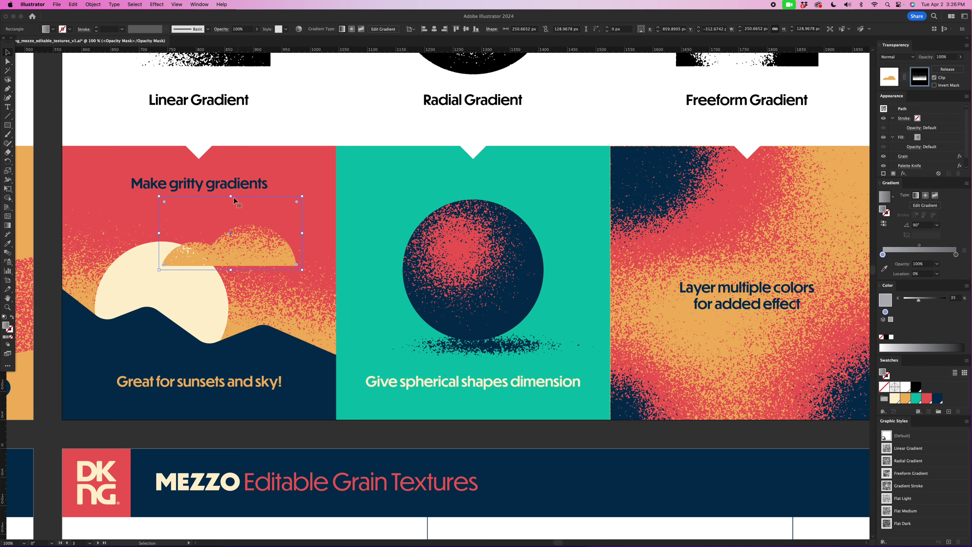
left_click_drag(230, 195, 230, 216)
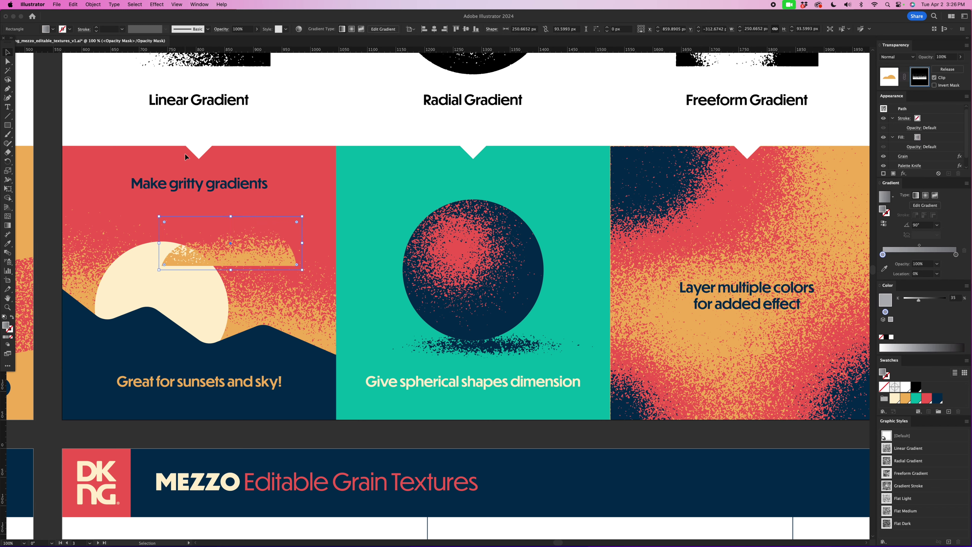
left_click(891, 78)
Select the navy freeform gradient layer in the "Layer multiple colors for added effect" example
scroll(736, 162, "right", 5)
scroll(736, 162, "right", 3)
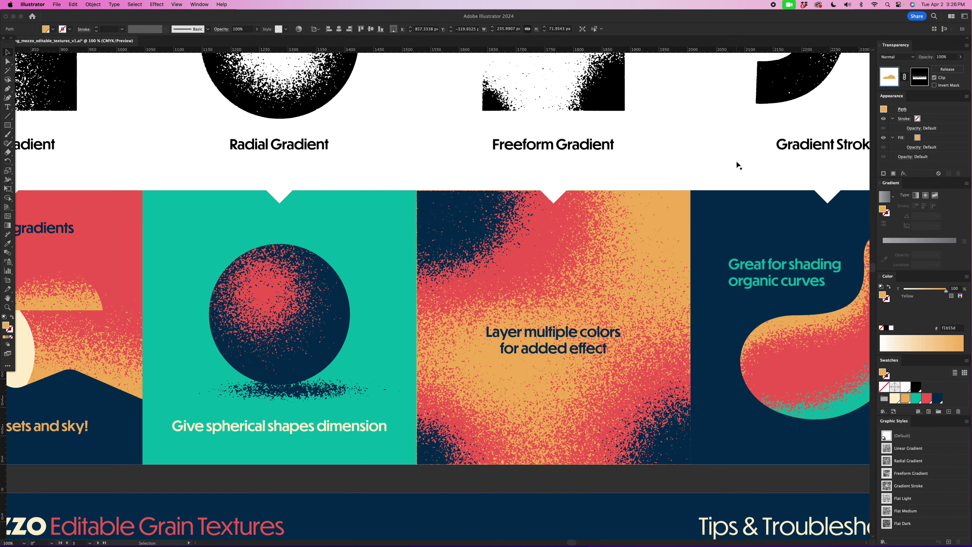
left_click(541, 301)
left_click_drag(463, 240, 498, 260)
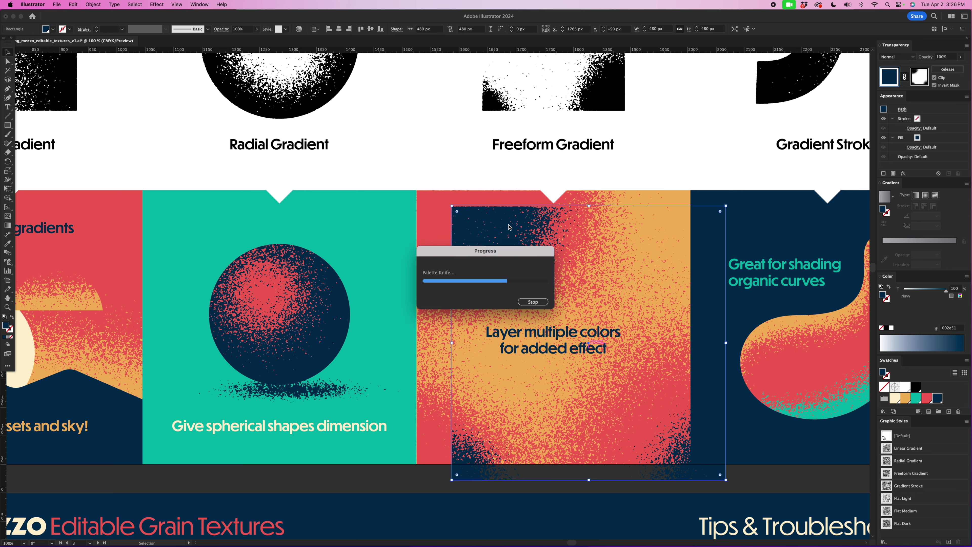
key("a")
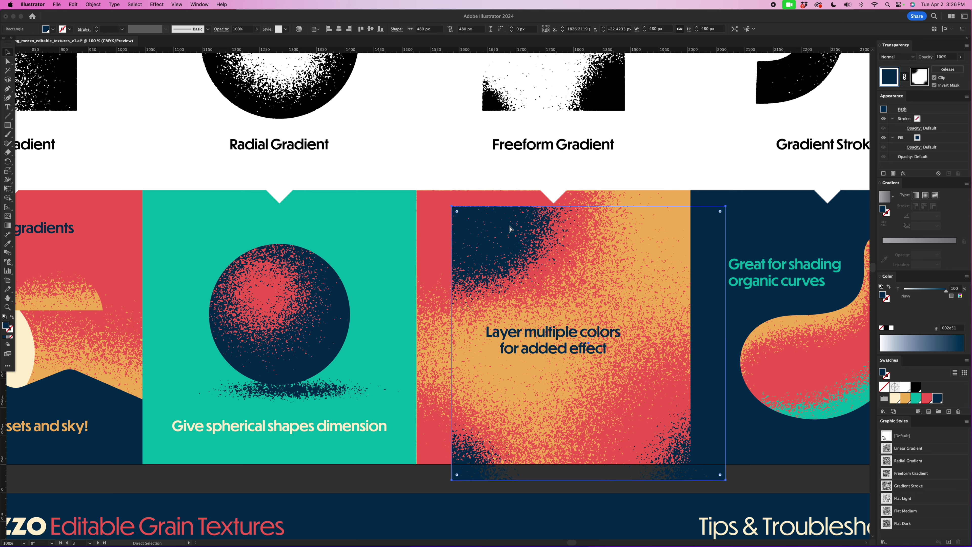
key("super+z")
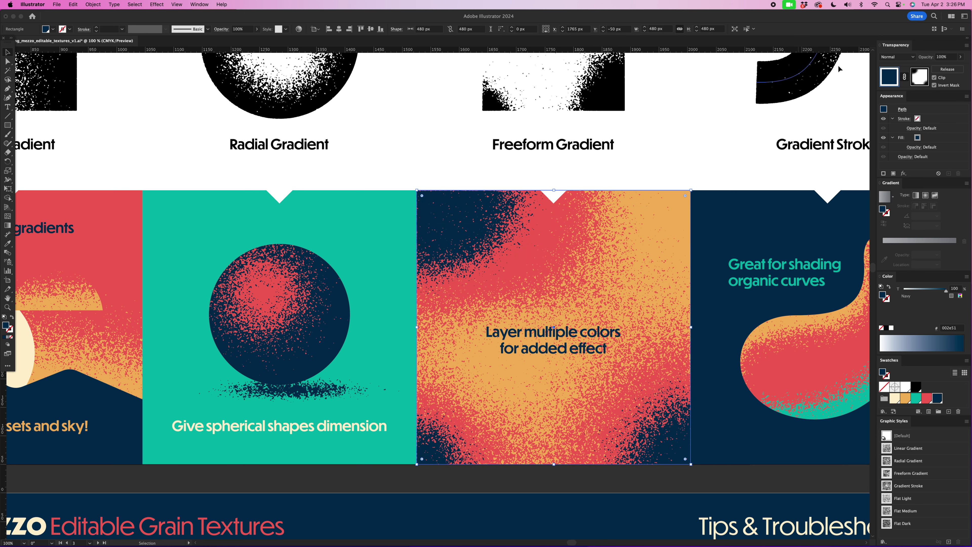
Move the upper-left color stop of the freeform gradient in the navy layer's opacity mask inward, down and to the right
left_click(914, 73)
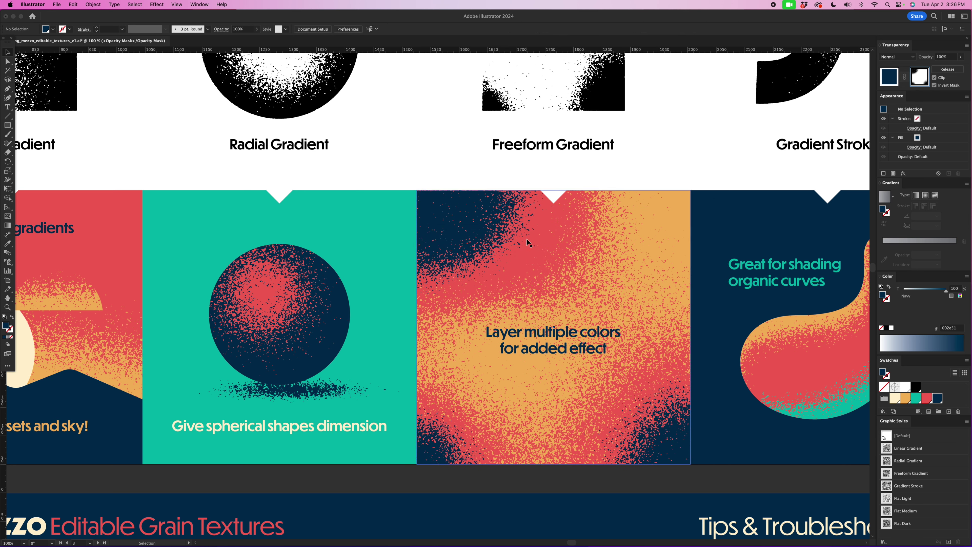
key("super+a")
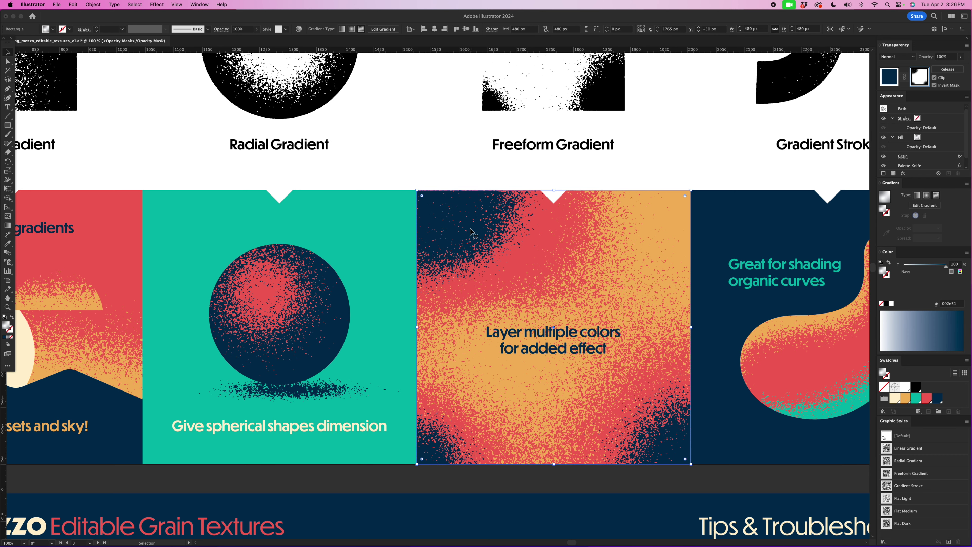
left_click(7, 225)
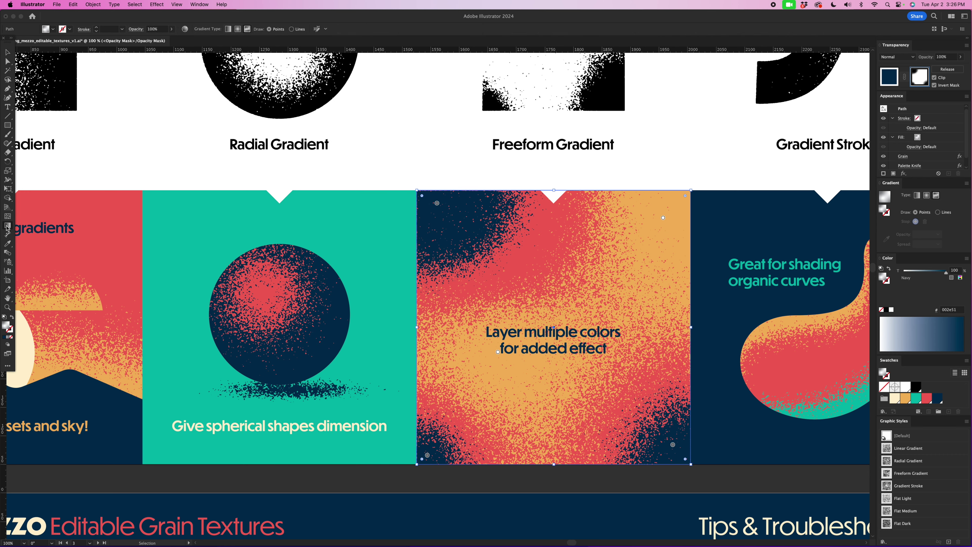
left_click_drag(436, 203, 454, 221)
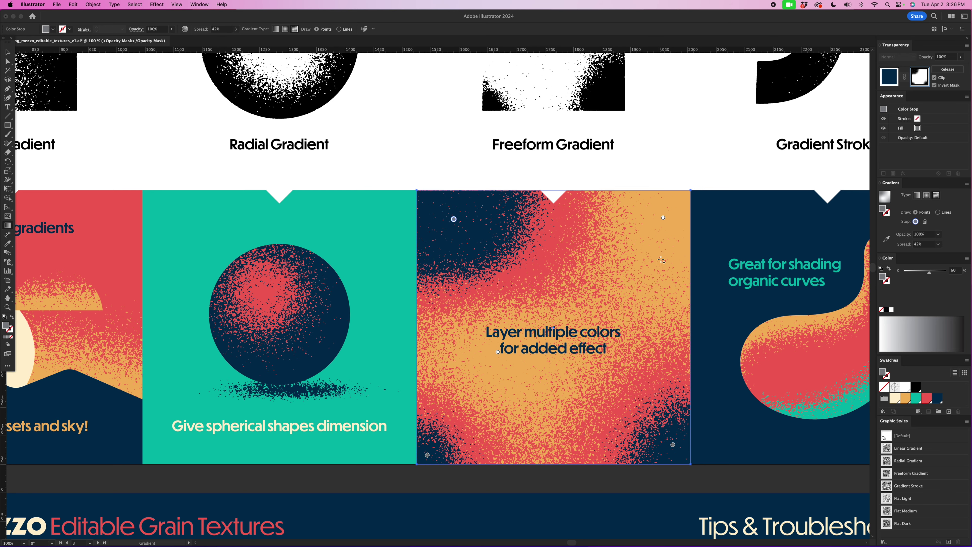
Finish editing the freeform gradient and switch to the Direct Selection tool at the organic curve example below Gradient Stroke
scroll(661, 260, "right", 5)
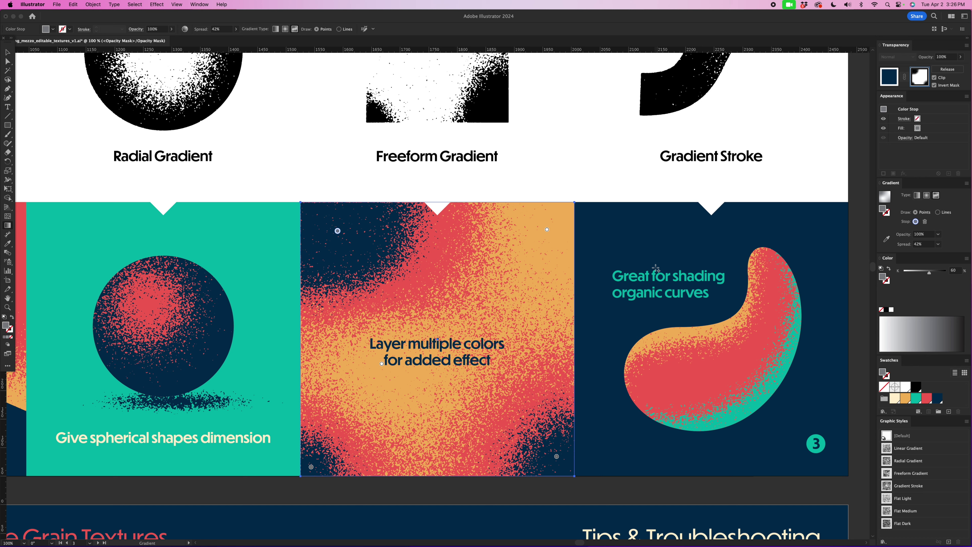
left_click(7, 52)
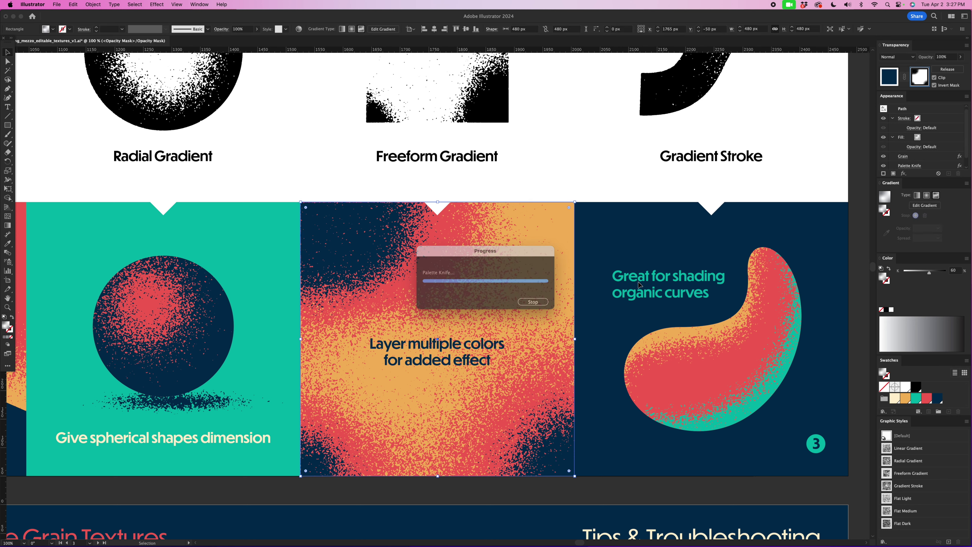
left_click(9, 62)
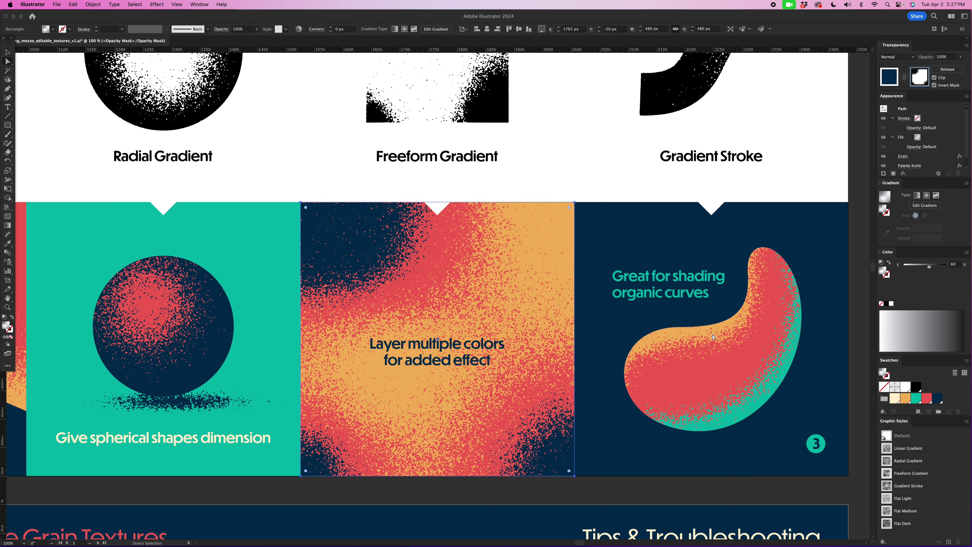